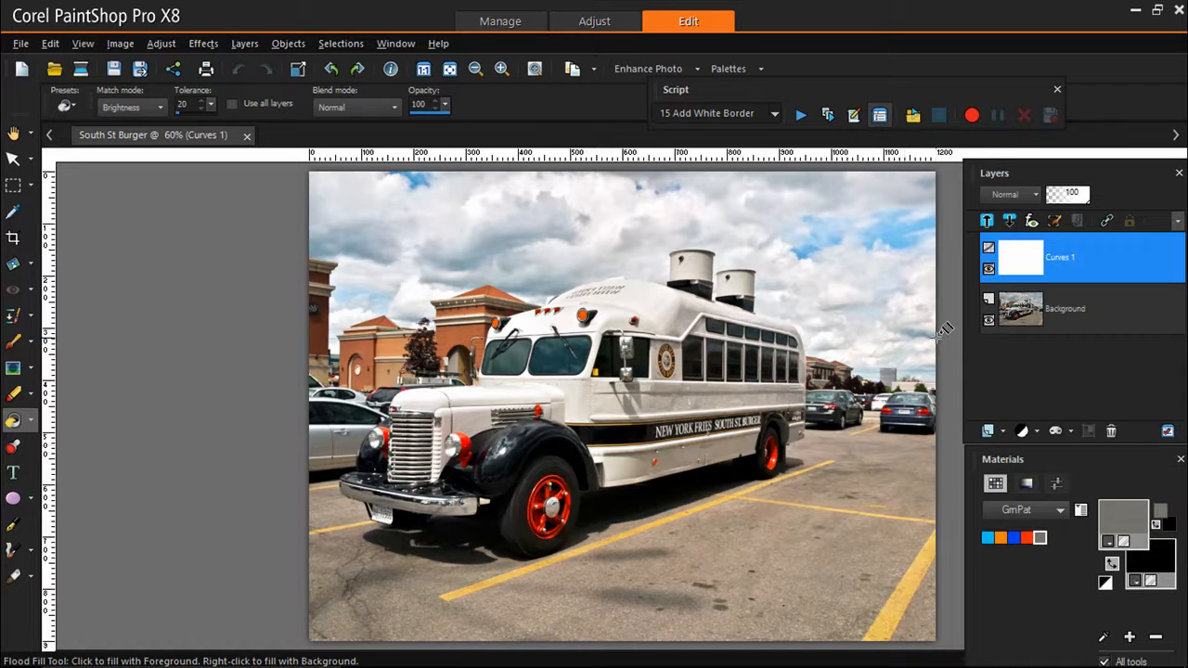
Step: Review the Curves 1 layer's adjustment settings and toggle its visibility to compare the photo with and without the correction
{"action": "double_click", "coordinate": [1138, 279]}
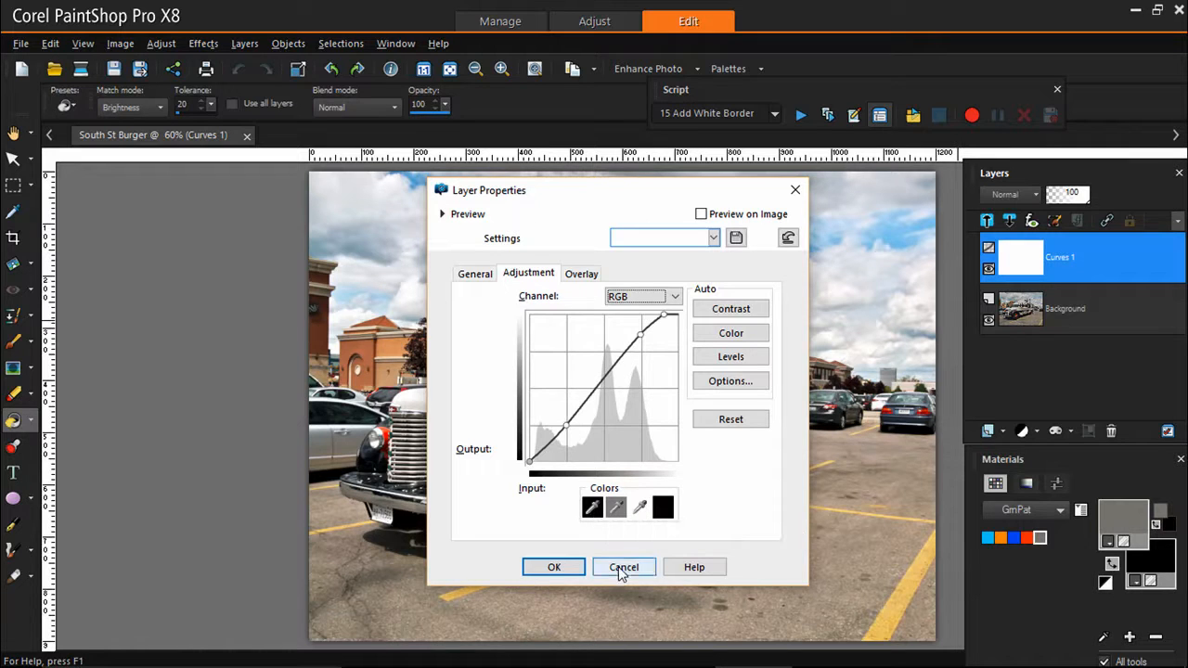
{"action": "left_click", "coordinate": [554, 567]}
{"action": "mouse_move", "coordinate": [1027, 295]}
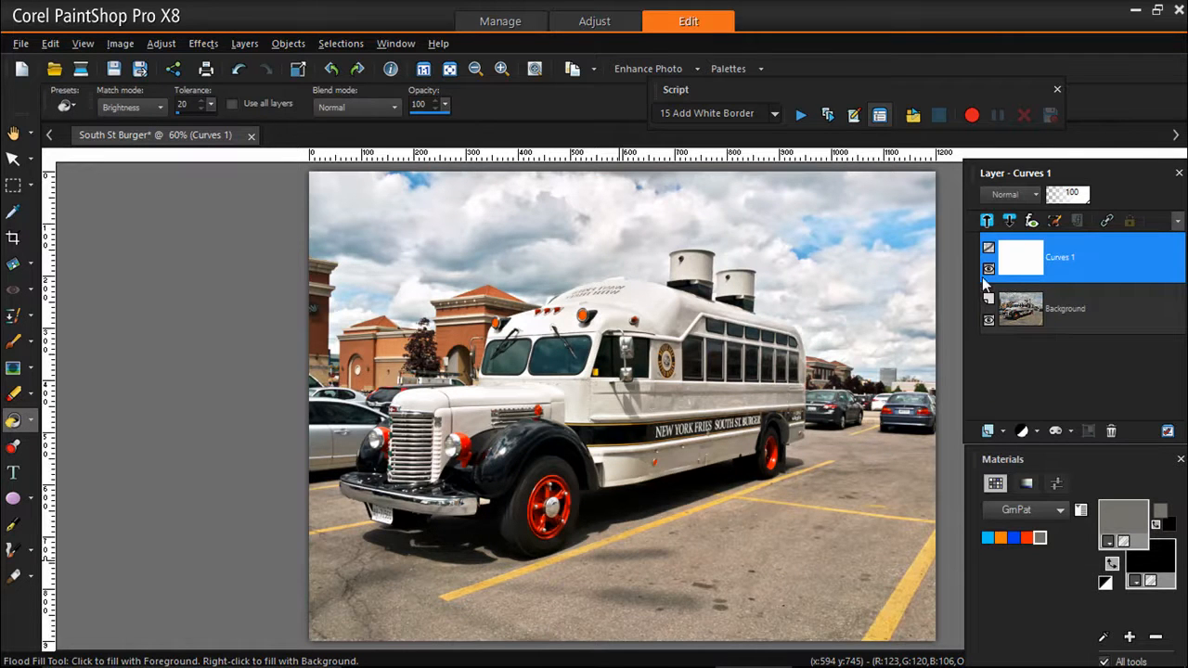
{"action": "left_click", "coordinate": [988, 268]}
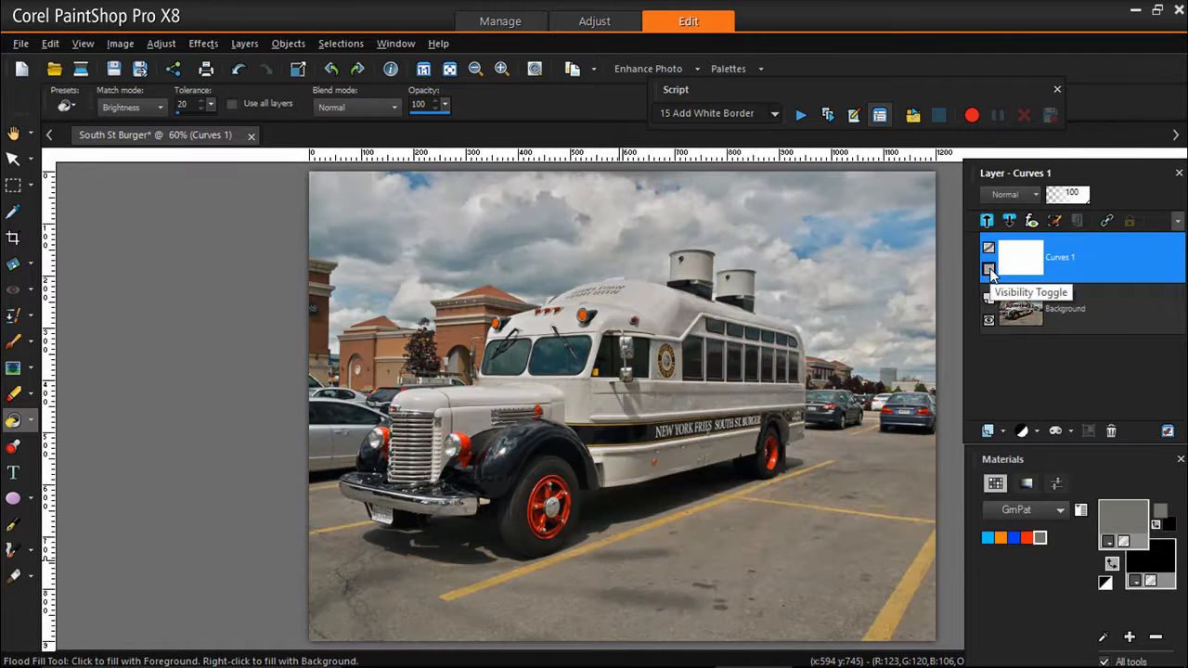
{"action": "left_click", "coordinate": [988, 269]}
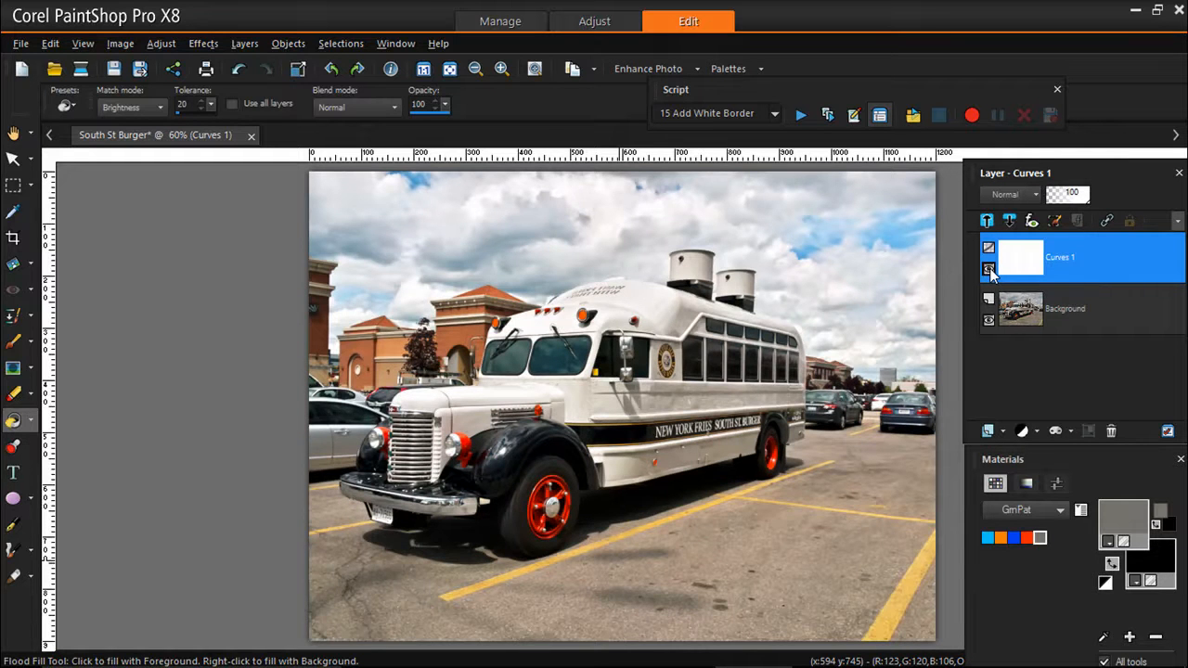
{"action": "left_click", "coordinate": [988, 269]}
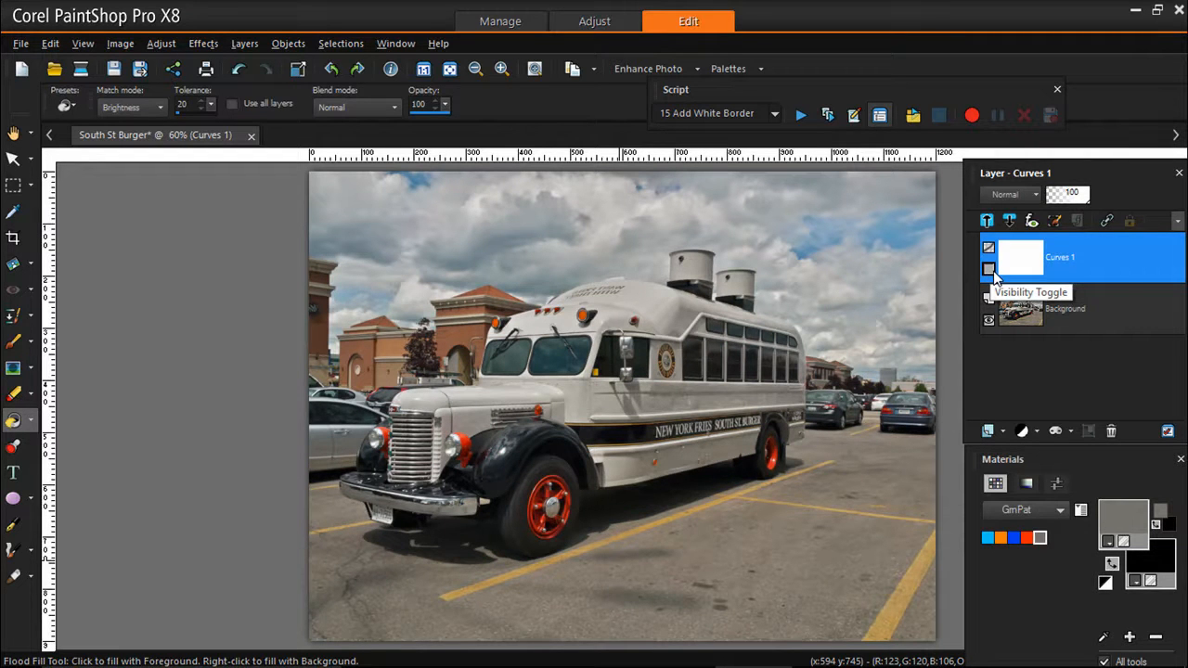
Step: Delete the Curves 1 adjustment layer
{"action": "right_click", "coordinate": [1095, 267]}
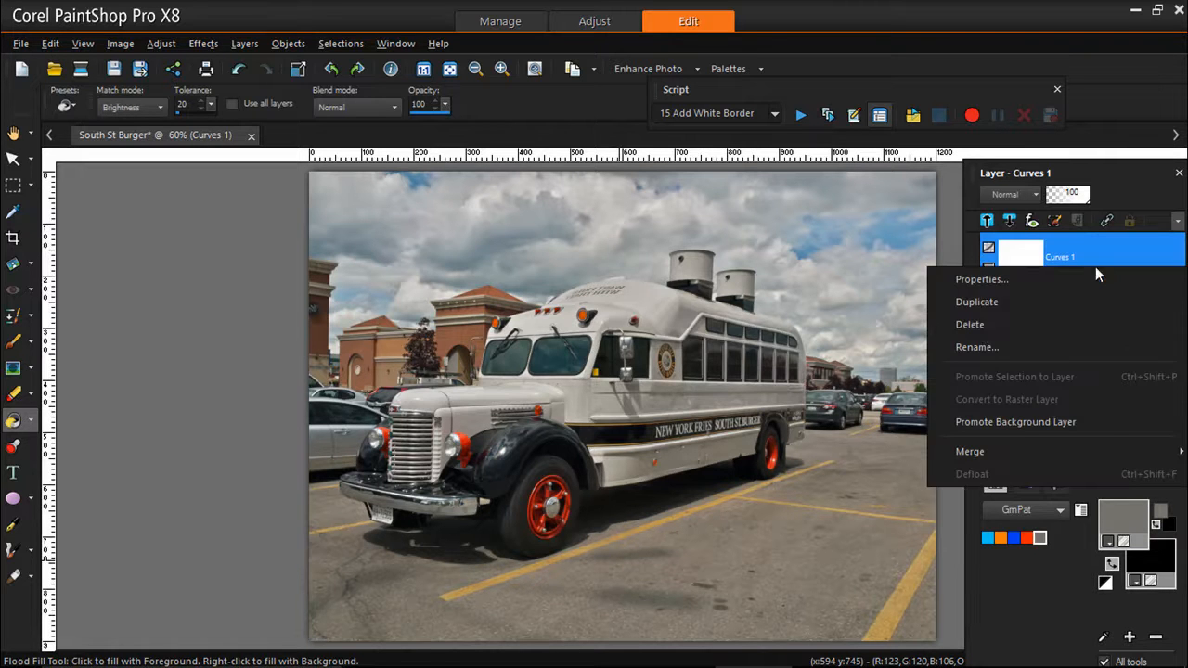
{"action": "left_click", "coordinate": [982, 327]}
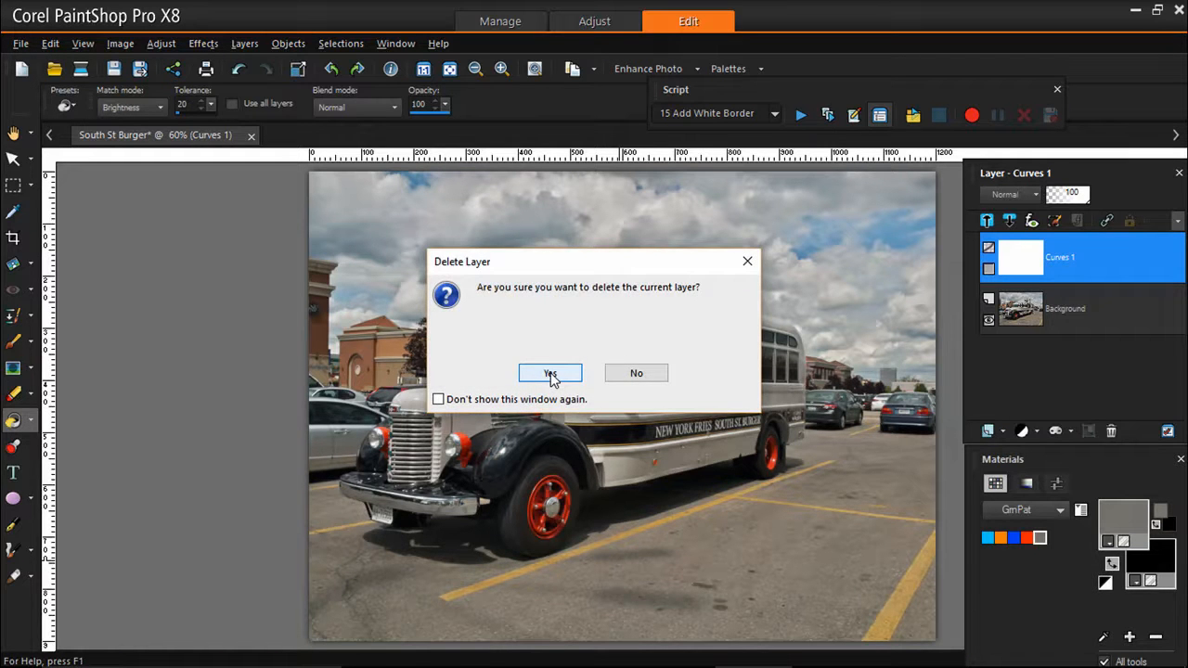
{"action": "left_click", "coordinate": [550, 374]}
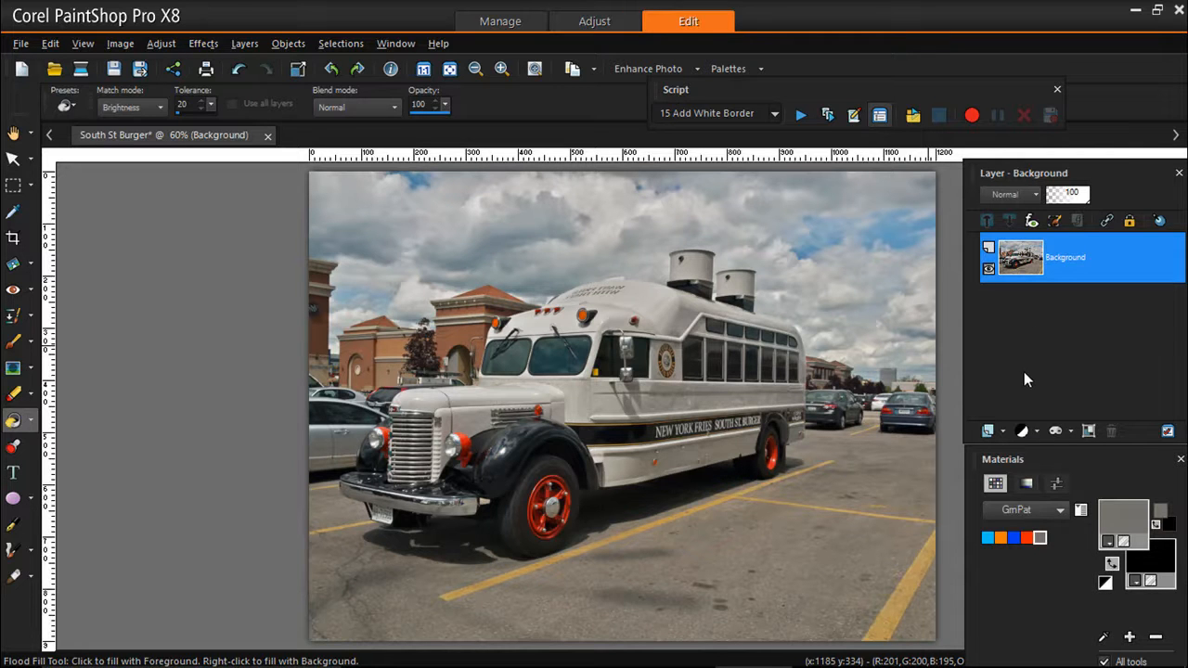
Step: Start a Threshold adjustment layer above the Background and fit the whole photo in an enlarged preview at 34% zoom
{"action": "mouse_move", "coordinate": [1158, 284]}
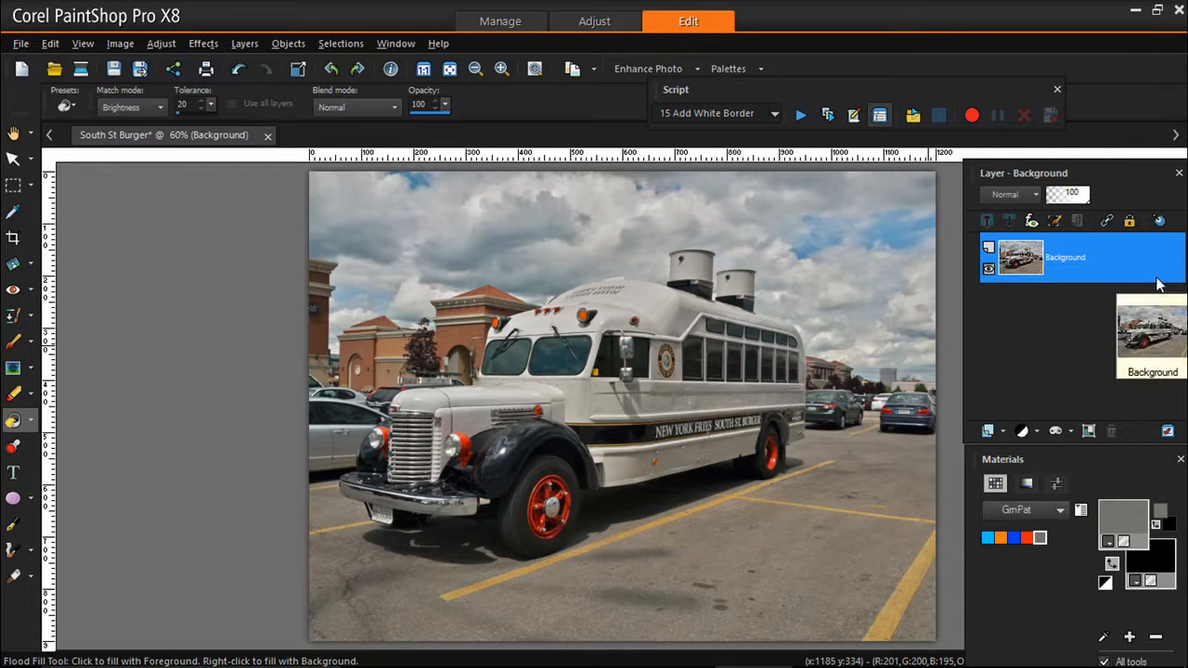
{"action": "left_click", "coordinate": [1034, 430]}
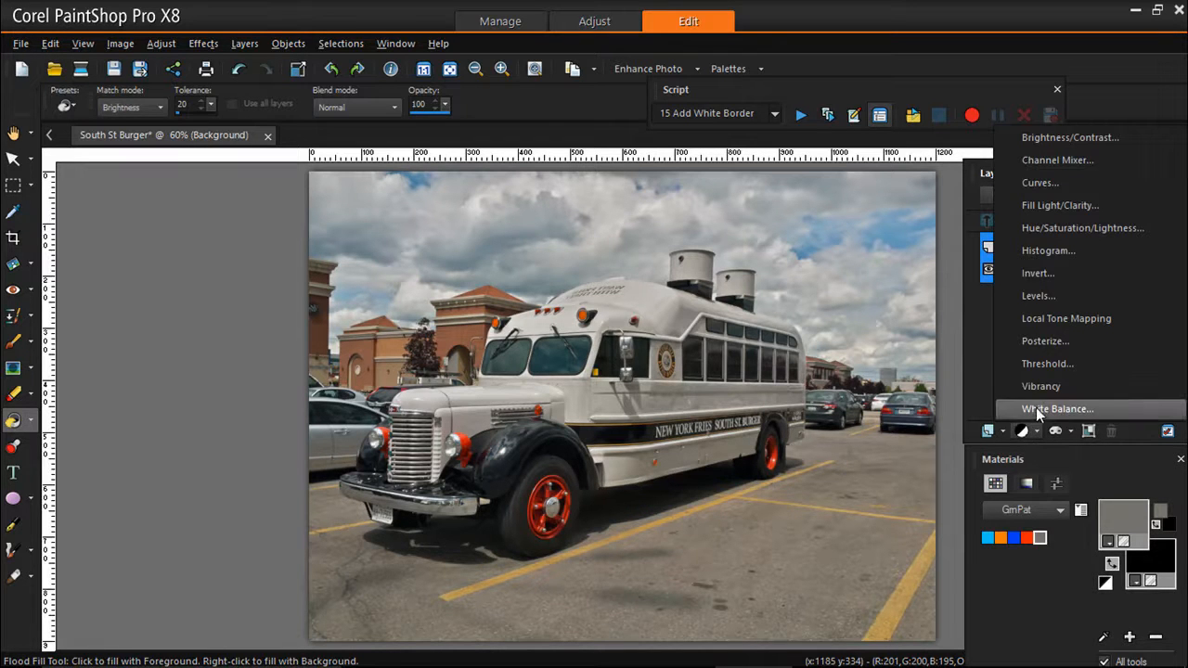
{"action": "left_click", "coordinate": [1045, 362]}
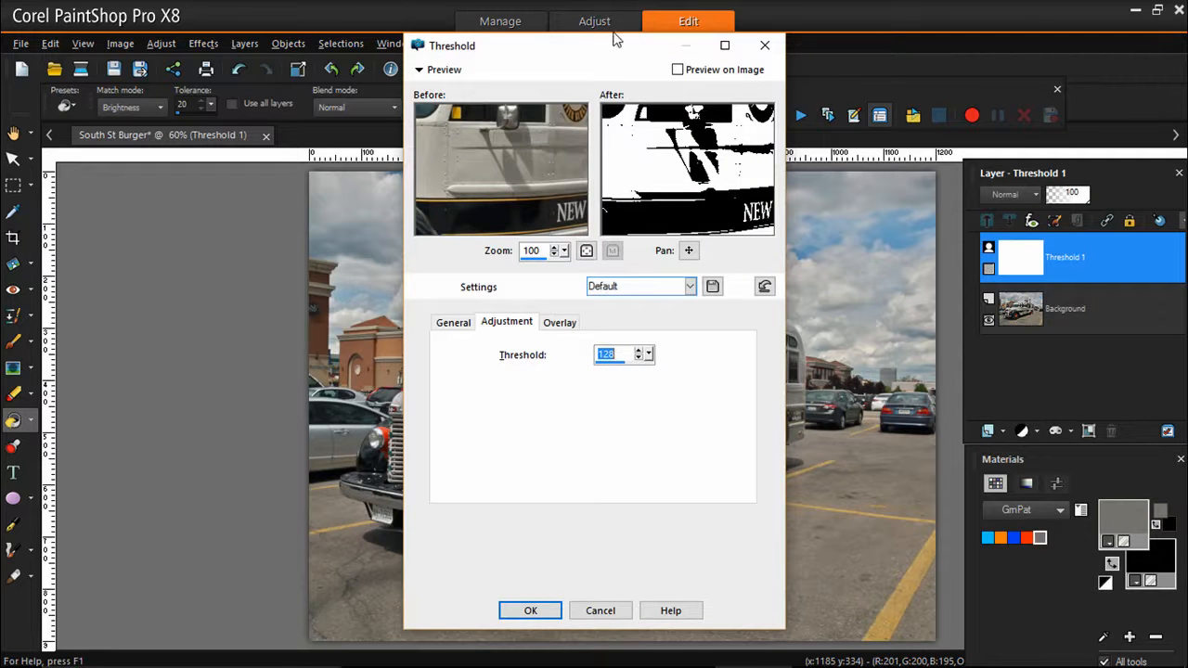
{"action": "left_click_drag", "start_coordinate": [607, 48], "coordinate": [622, 8]}
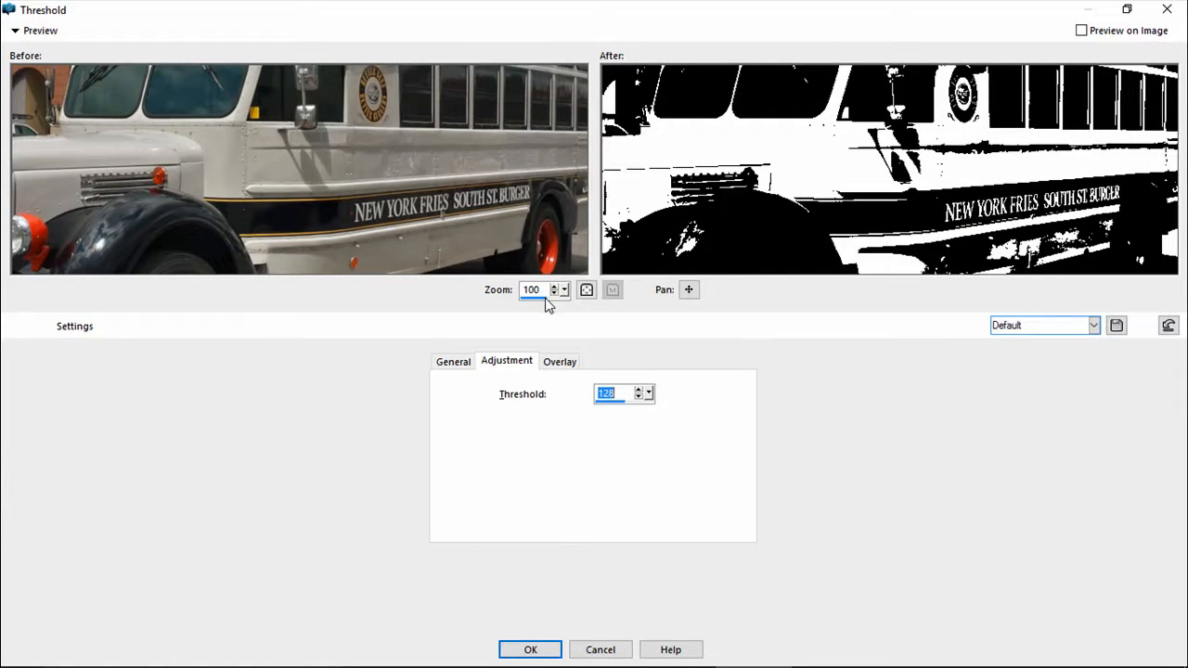
{"action": "left_click_drag", "start_coordinate": [546, 299], "coordinate": [541, 298]}
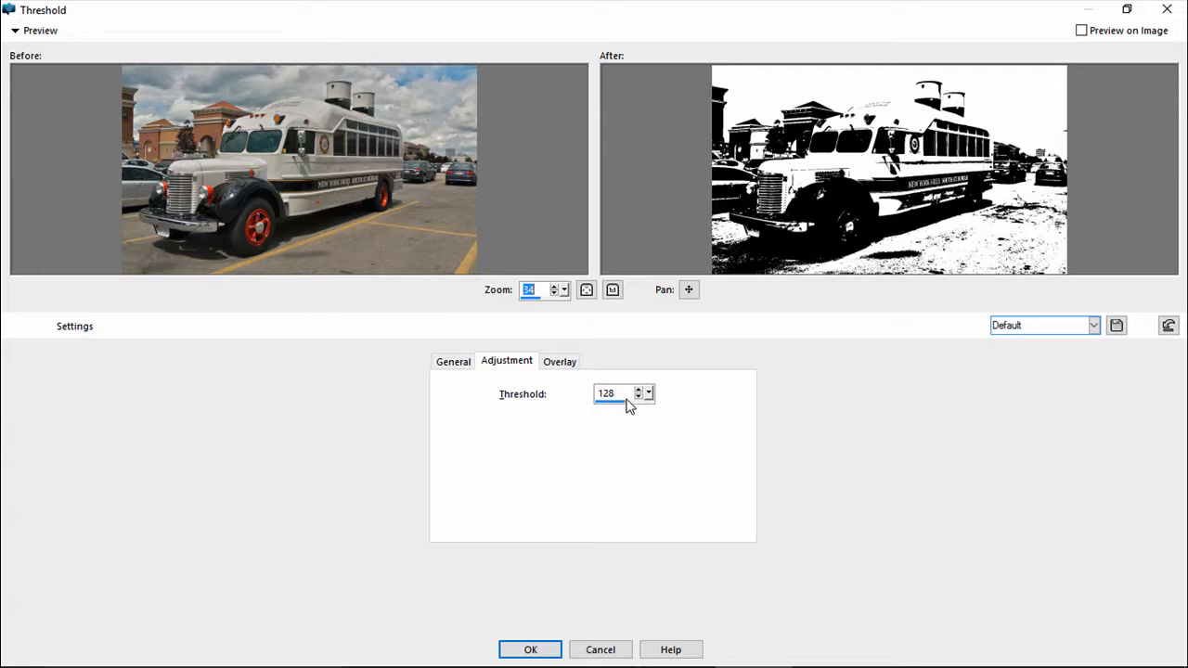
Step: Lower the threshold to 1, and raise it in small increments to 10 to locate the photo's darkest areas
{"action": "left_click_drag", "start_coordinate": [625, 402], "coordinate": [589, 403]}
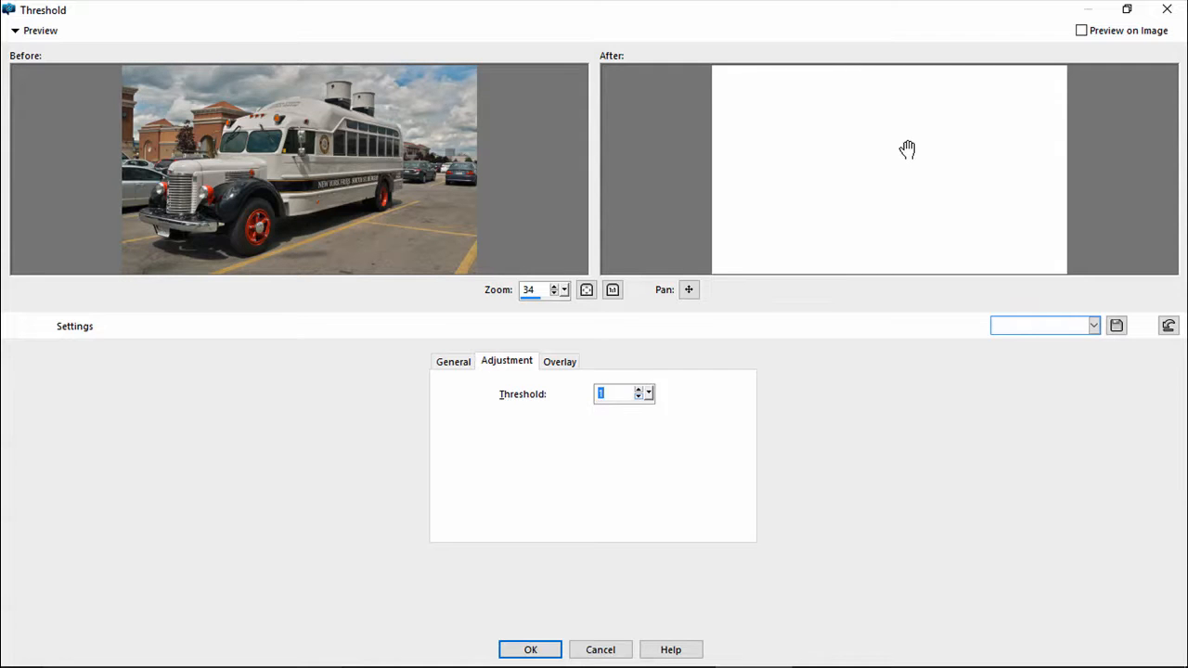
{"action": "left_click", "coordinate": [639, 390]}
{"action": "left_click", "coordinate": [638, 390]}
{"action": "left_click", "coordinate": [638, 391]}
{"action": "left_click", "coordinate": [639, 390]}
{"action": "left_click", "coordinate": [639, 391]}
{"action": "left_click", "coordinate": [640, 391]}
{"action": "left_click", "coordinate": [639, 398]}
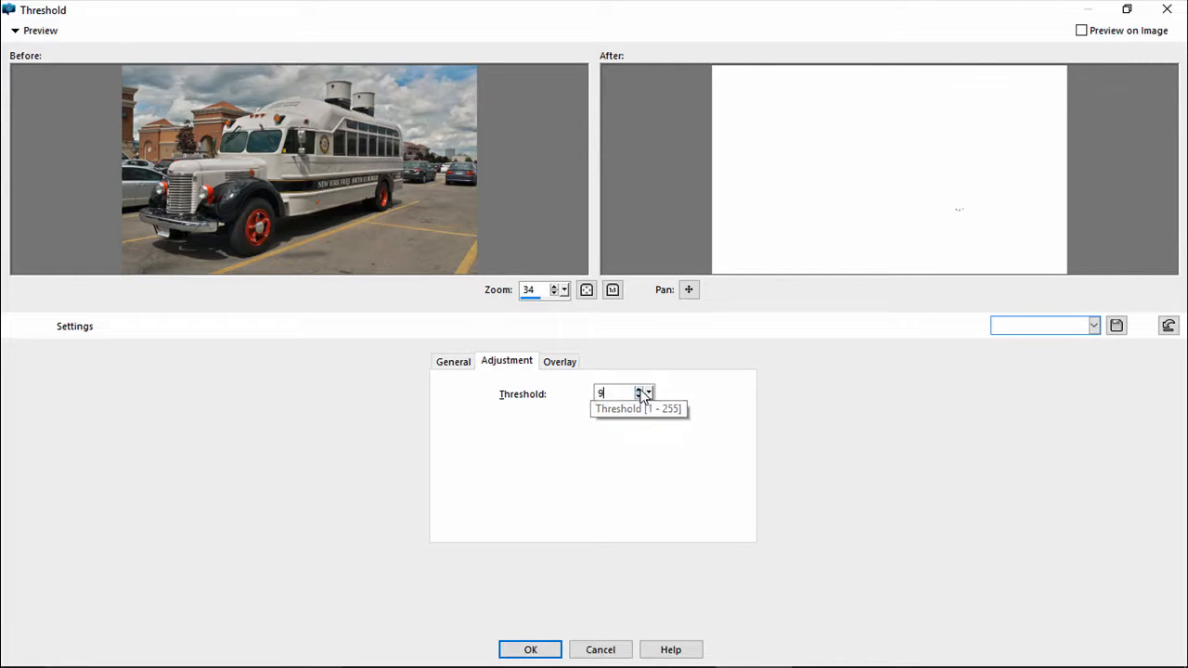
{"action": "left_click", "coordinate": [639, 390]}
{"action": "left_click", "coordinate": [640, 390]}
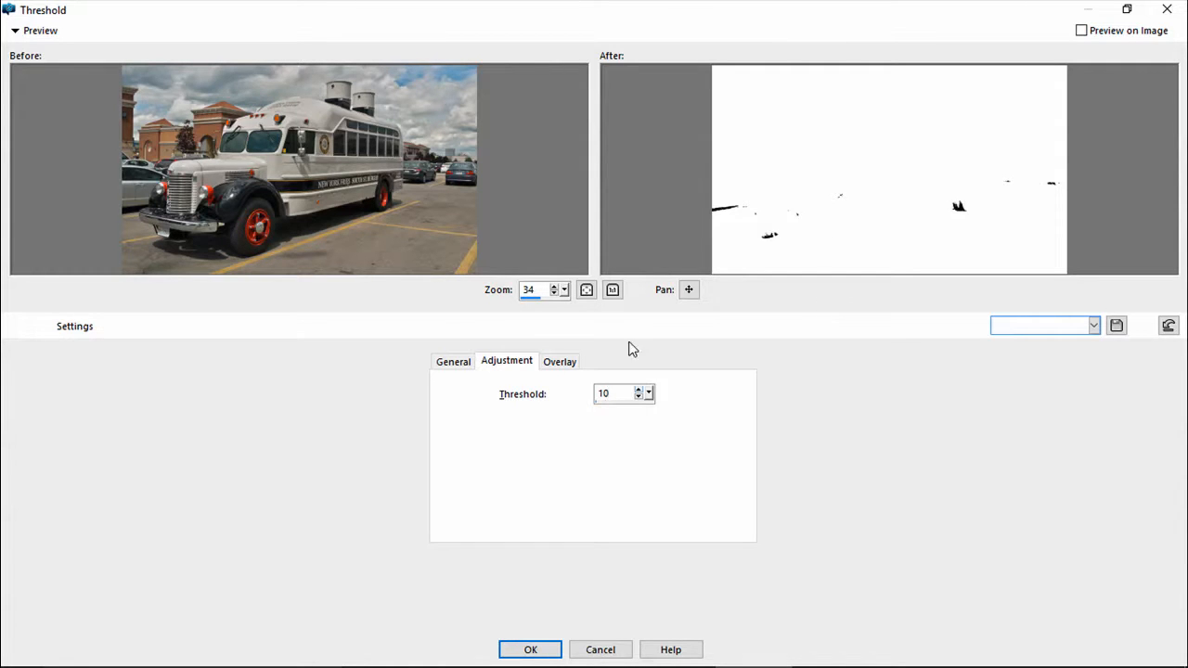
Step: Reduce the Threshold layer's opacity to 44 and examine where the darkest spots fall on the photo
{"action": "left_click", "coordinate": [458, 364]}
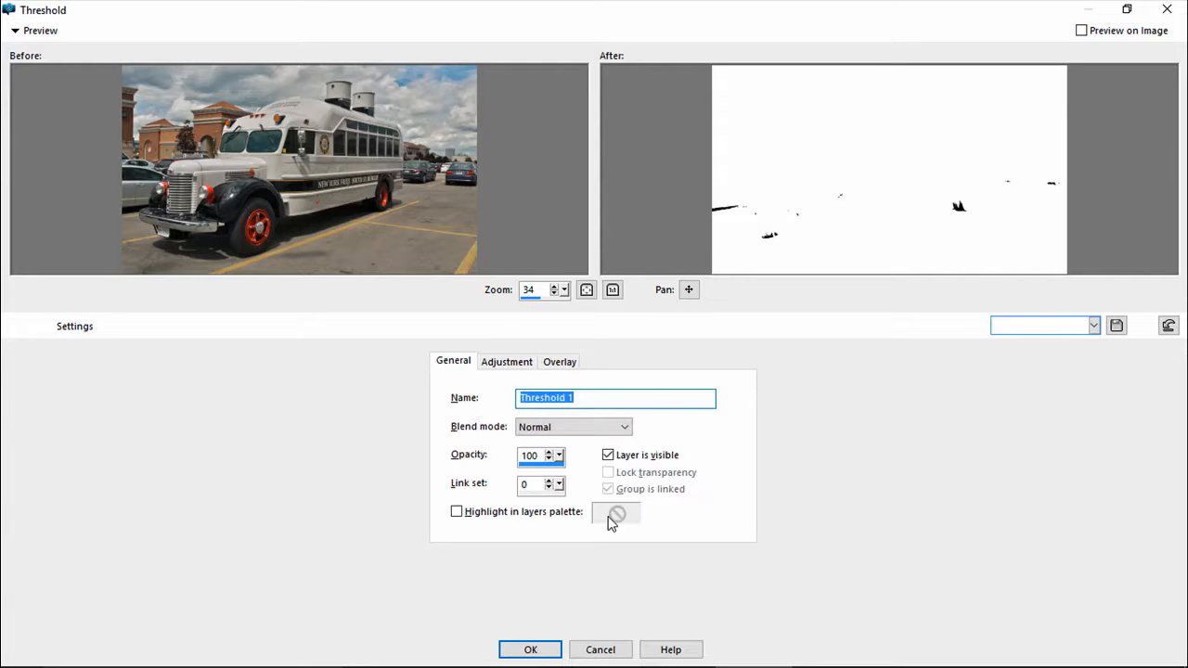
{"action": "left_click_drag", "start_coordinate": [562, 465], "coordinate": [539, 471]}
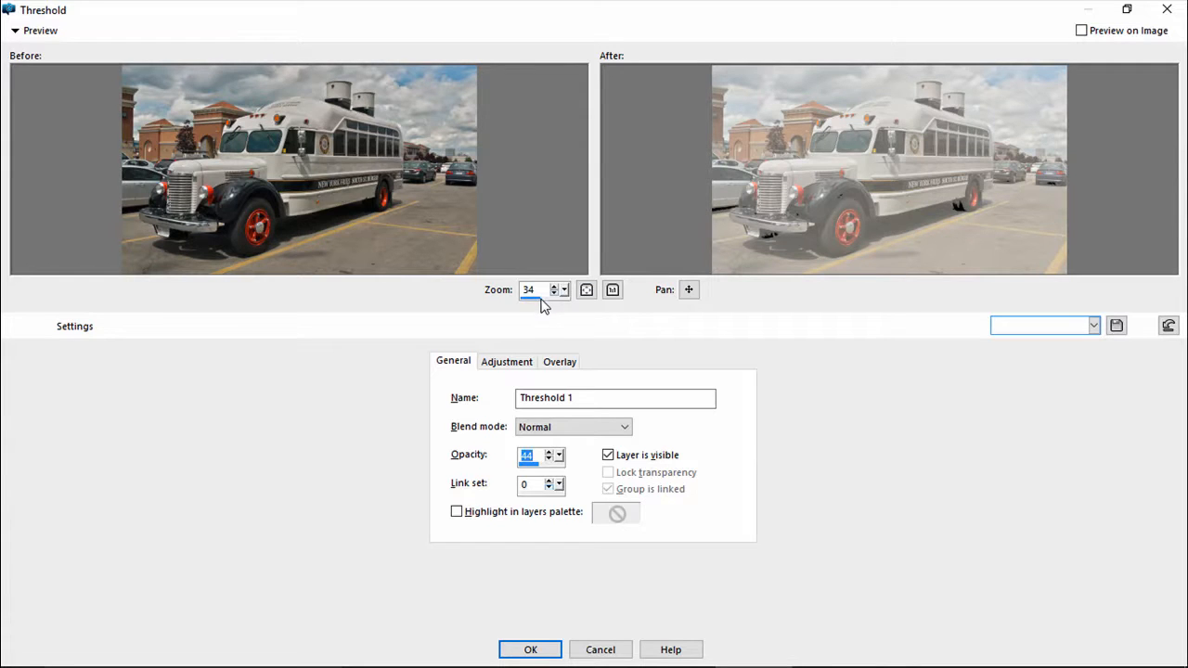
{"action": "left_click_drag", "start_coordinate": [542, 298], "coordinate": [550, 299]}
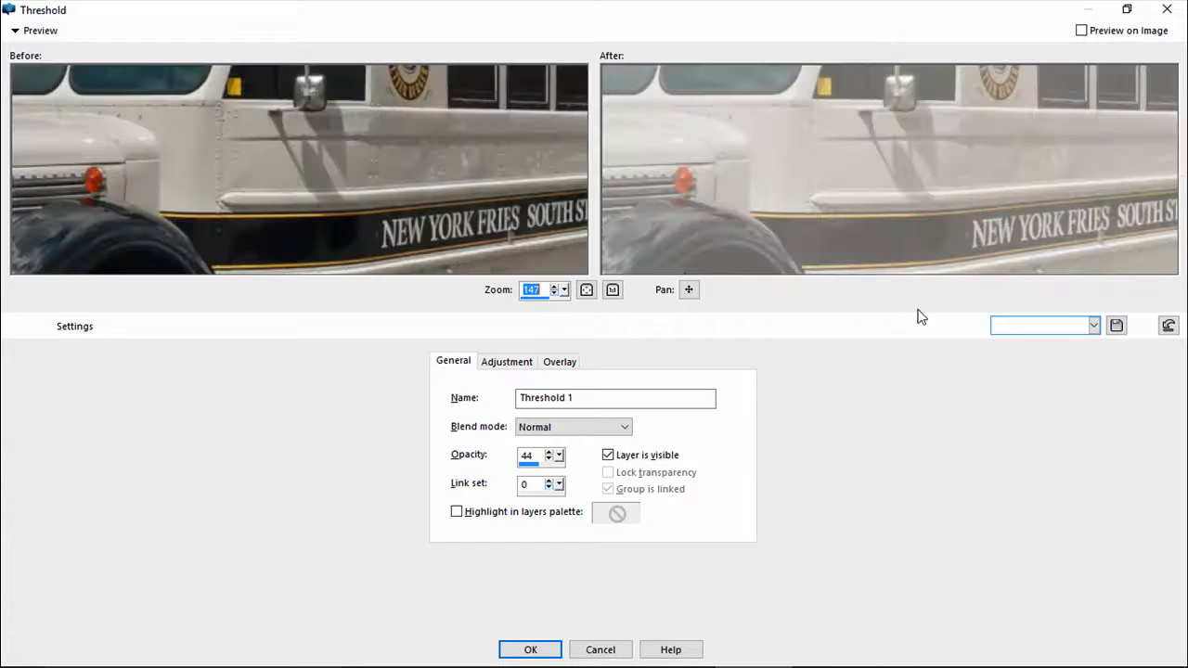
{"action": "left_click_drag", "start_coordinate": [1042, 238], "coordinate": [684, 121]}
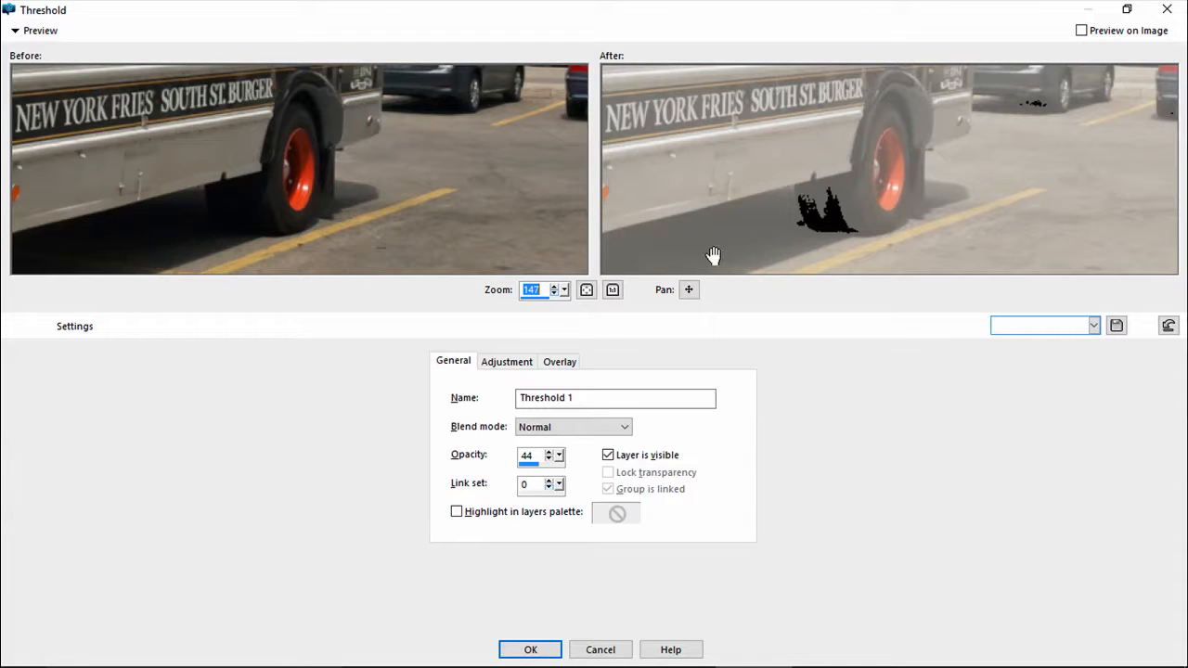
{"action": "type", "text": "22"}
{"action": "key", "text": "Return"}
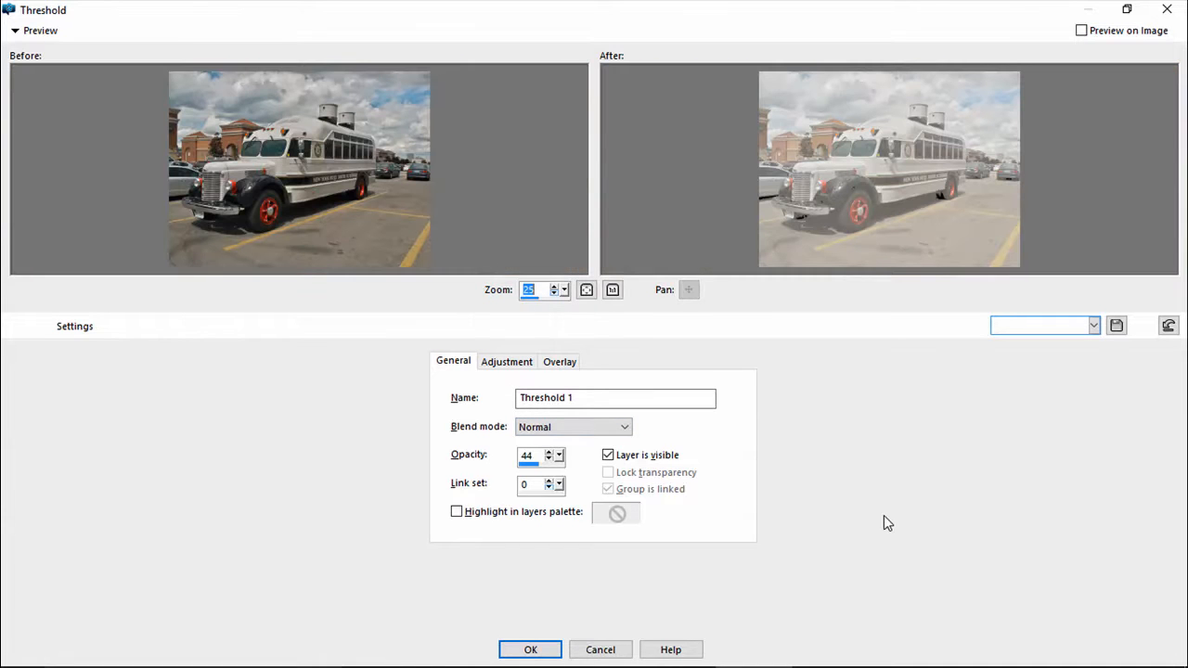
{"action": "type", "text": "34"}
{"action": "key", "text": "Return"}
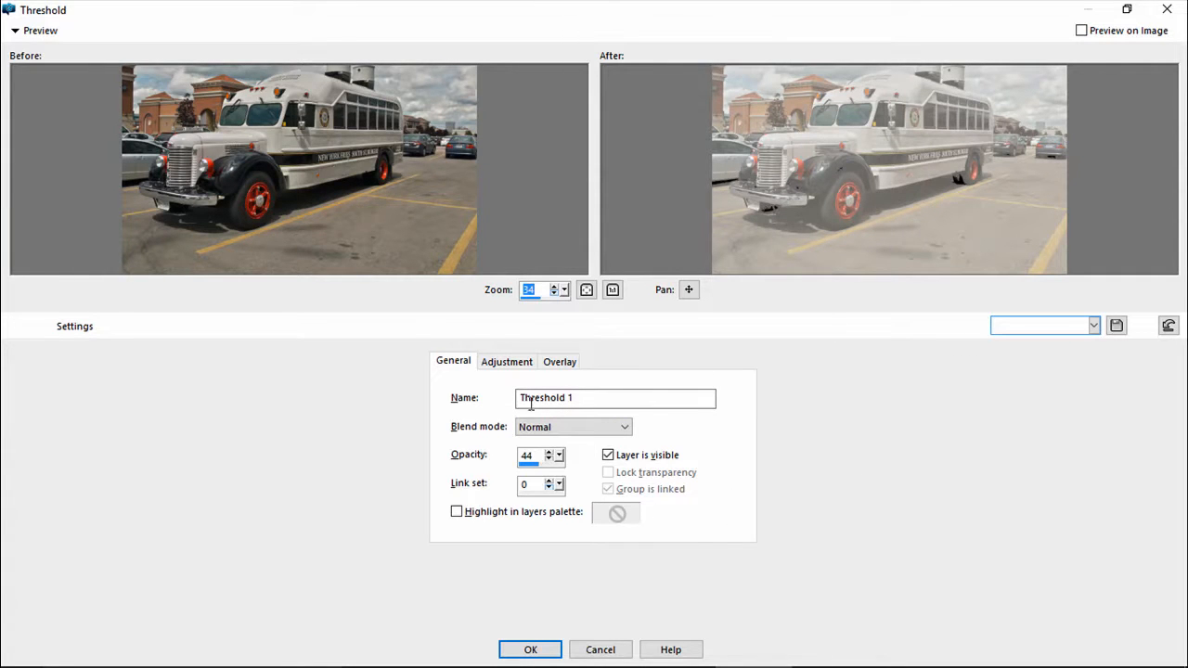
Step: Set the threshold to 255 and restore the Threshold layer's opacity to 100
{"action": "left_click", "coordinate": [509, 363]}
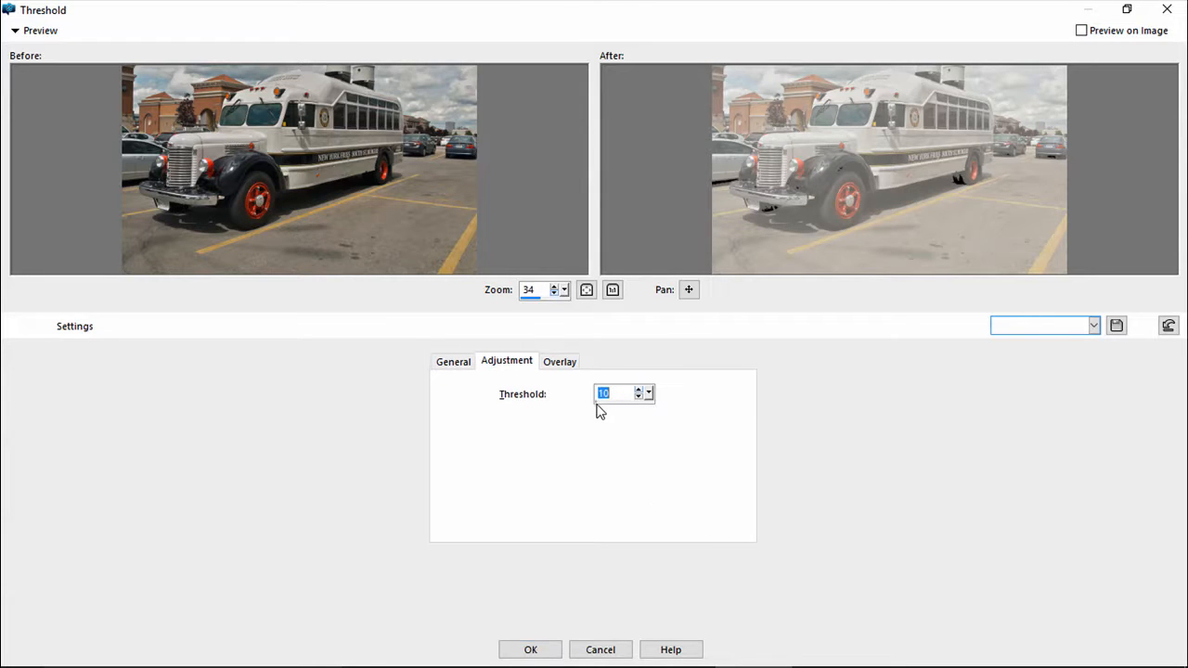
{"action": "type", "text": "255"}
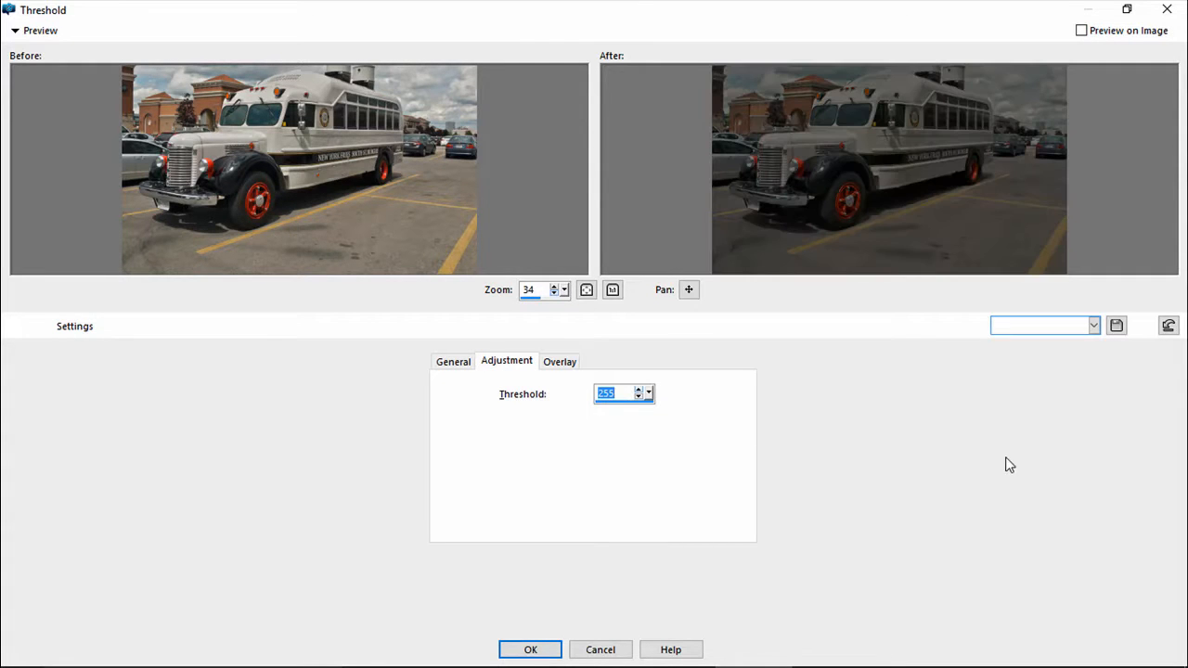
{"action": "left_click", "coordinate": [457, 364]}
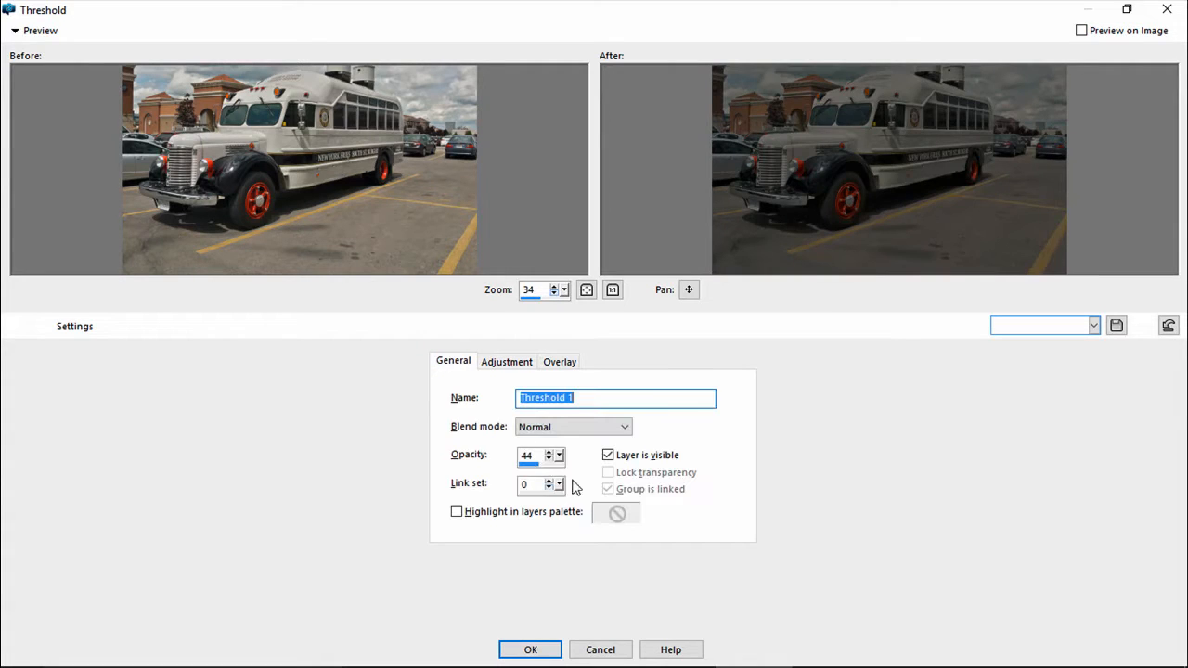
{"action": "left_click_drag", "start_coordinate": [538, 464], "coordinate": [635, 473]}
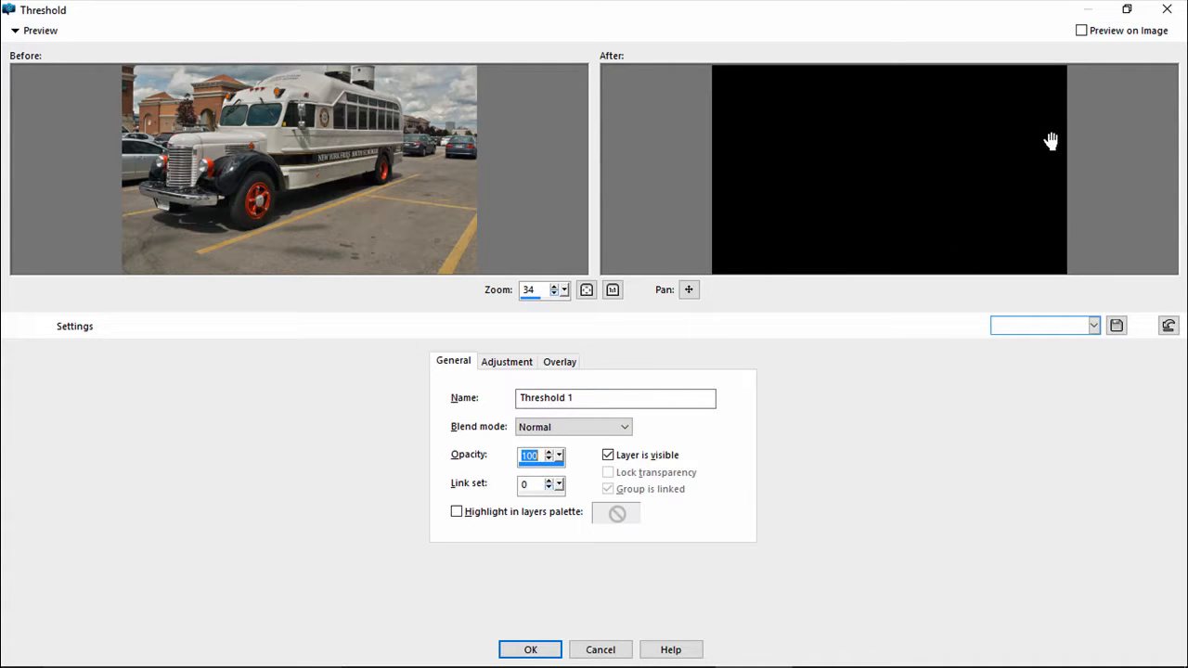
Step: Lower the threshold gradually from its maximum to locate the photo's brightest areas
{"action": "left_click", "coordinate": [516, 363]}
{"action": "left_click", "coordinate": [638, 398]}
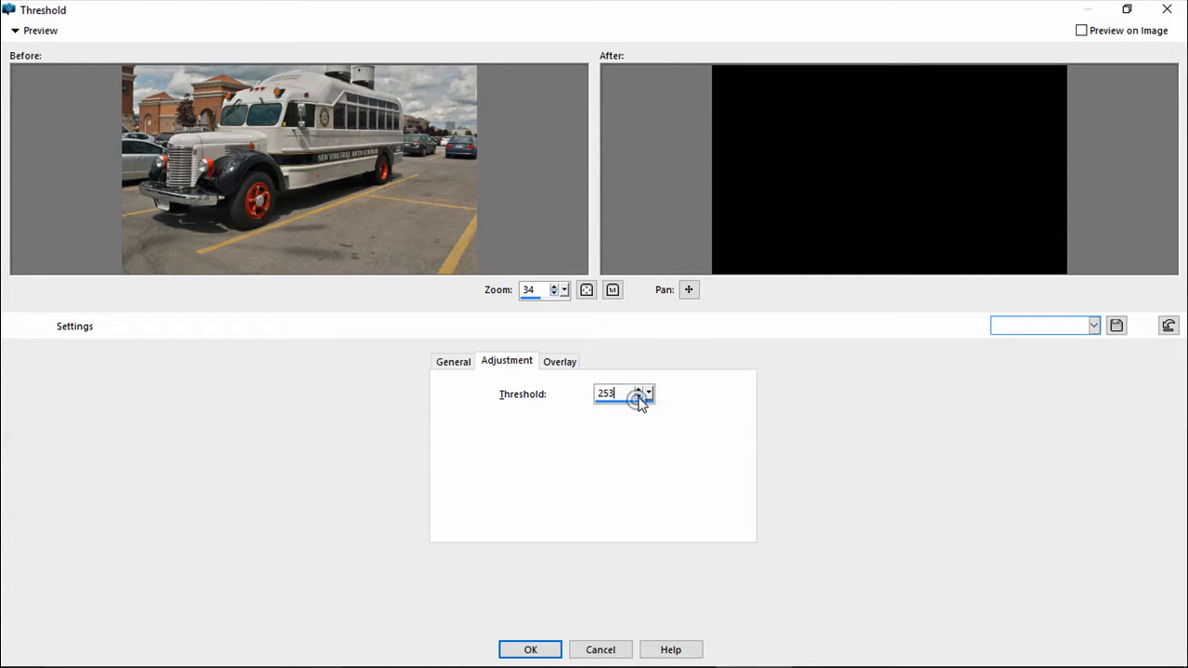
{"action": "left_click", "coordinate": [638, 398]}
{"action": "left_click", "coordinate": [639, 399]}
Step: Reduce the Threshold layer's opacity to 43 to place the brightest spots on the photo, and discard the Threshold layer
{"action": "left_click", "coordinate": [455, 362]}
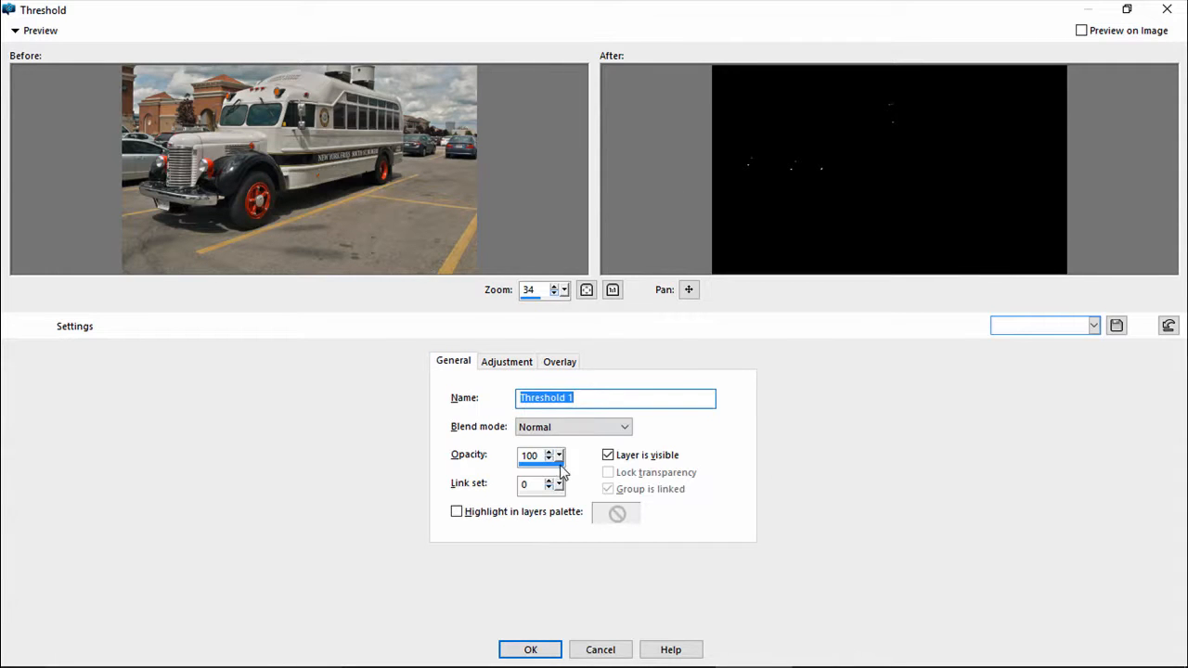
{"action": "mouse_move", "coordinate": [563, 471]}
{"action": "left_mouse_down"}
{"action": "mouse_move", "coordinate": [528, 469]}
{"action": "mouse_move", "coordinate": [541, 469]}
{"action": "left_mouse_up"}
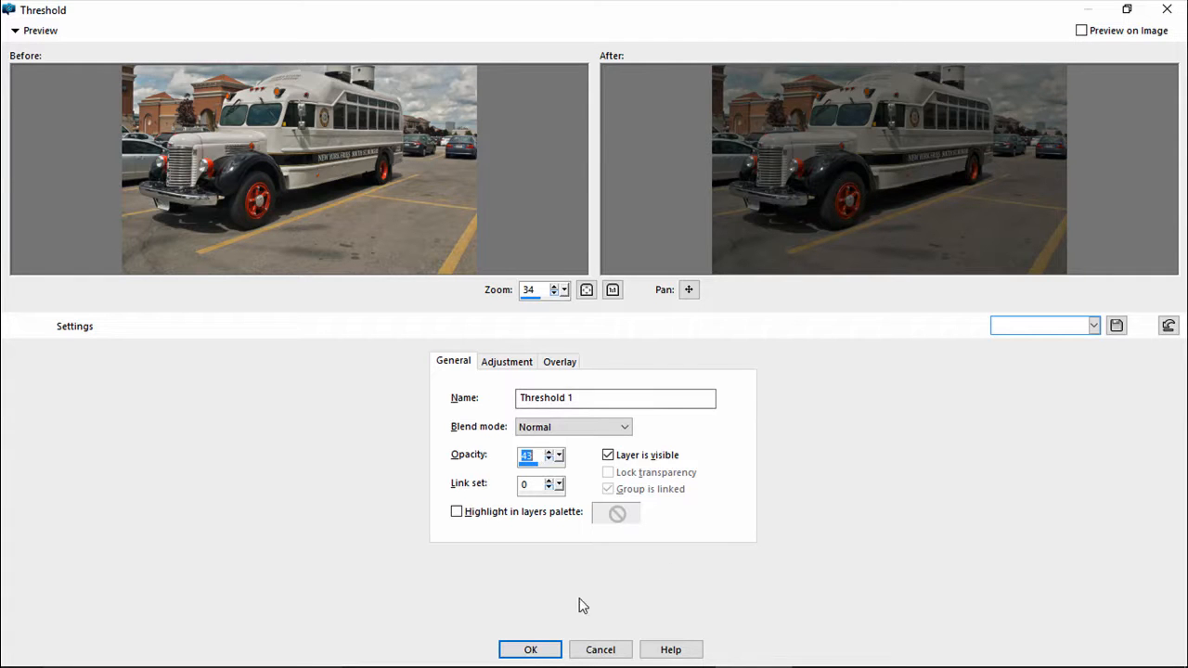
{"action": "left_click", "coordinate": [601, 650]}
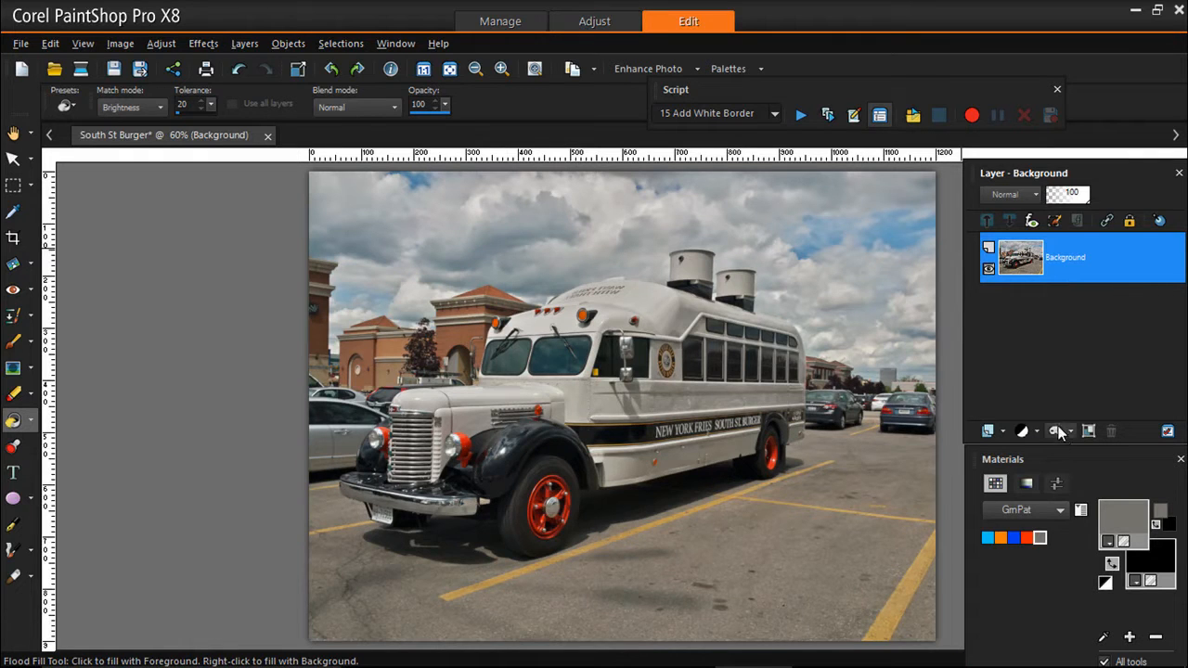
Step: Add a new raster layer with the default settings above the Background
{"action": "left_click", "coordinate": [1002, 431]}
{"action": "left_click", "coordinate": [1025, 453]}
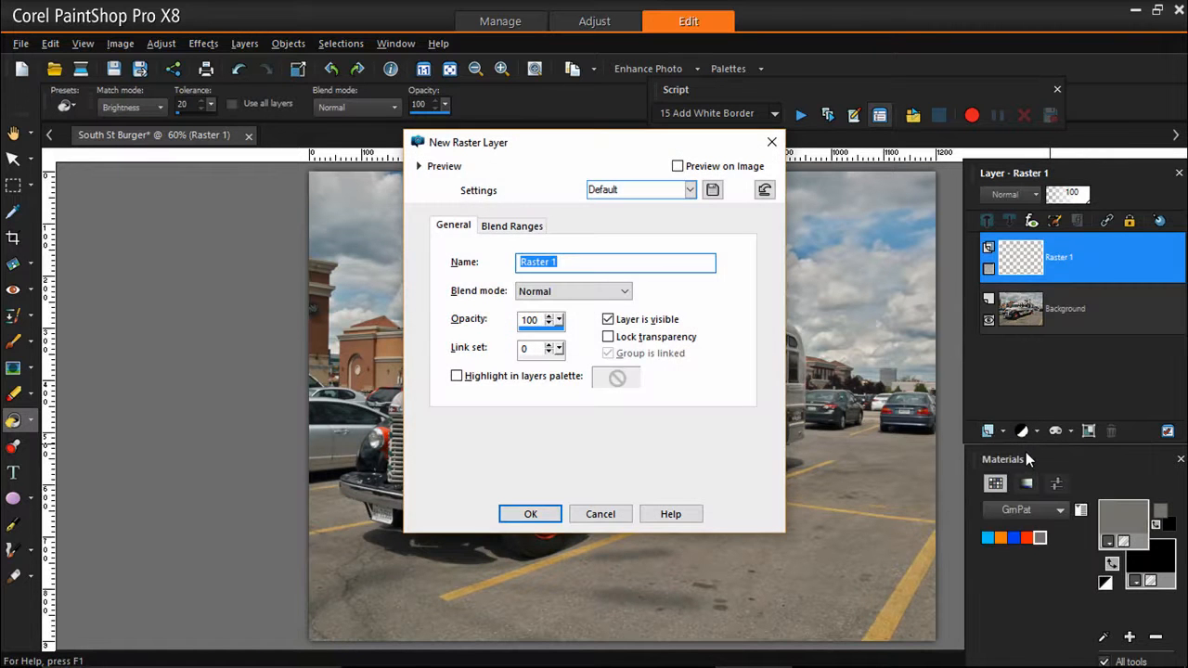
{"action": "left_click", "coordinate": [530, 513]}
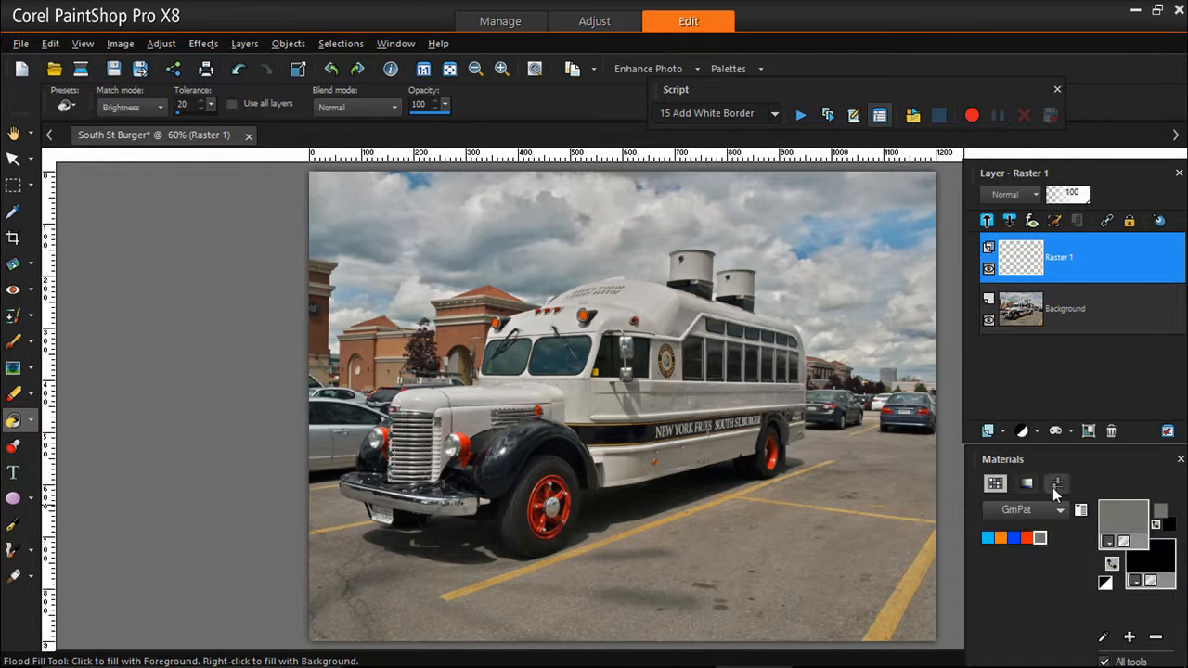
Step: Load the Grey palette and fill the Raster 1 layer with mid-gray, RGB 128, 128, 128
{"action": "left_click", "coordinate": [1061, 511]}
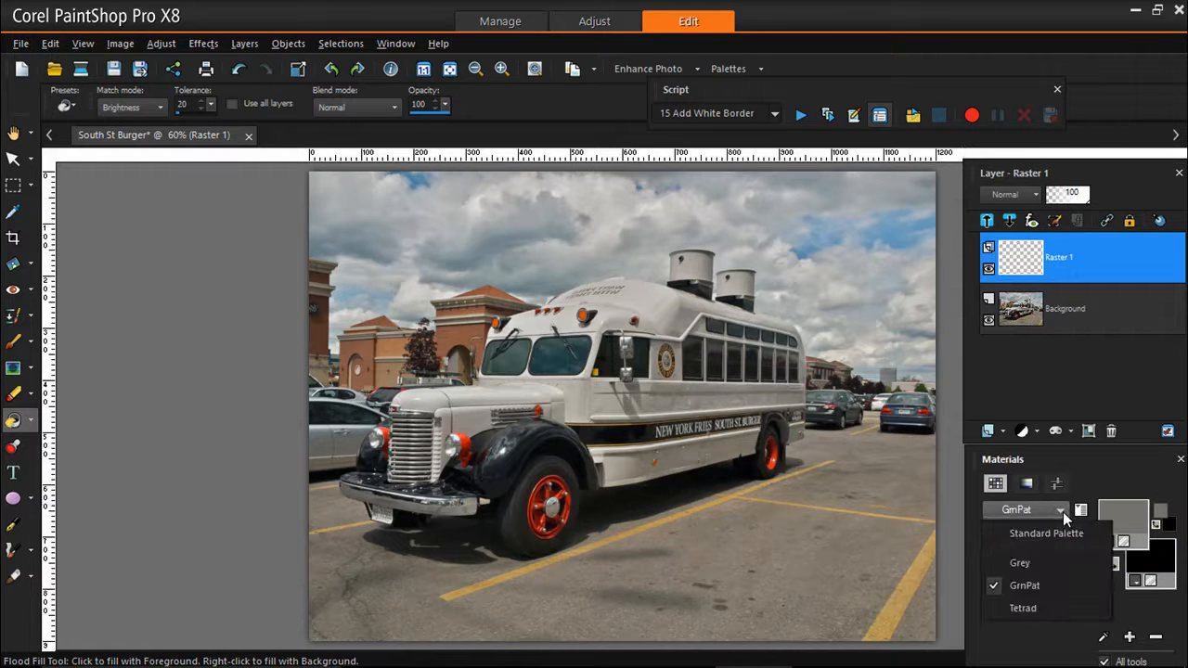
{"action": "left_click", "coordinate": [1031, 563]}
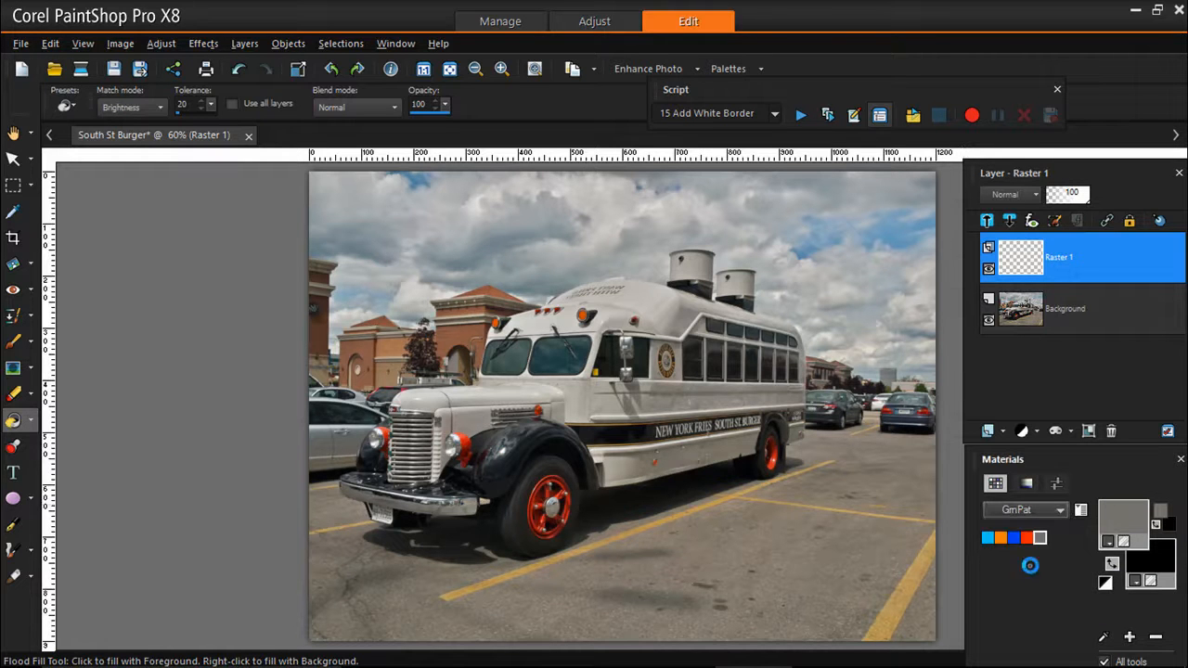
{"action": "left_click", "coordinate": [1129, 509]}
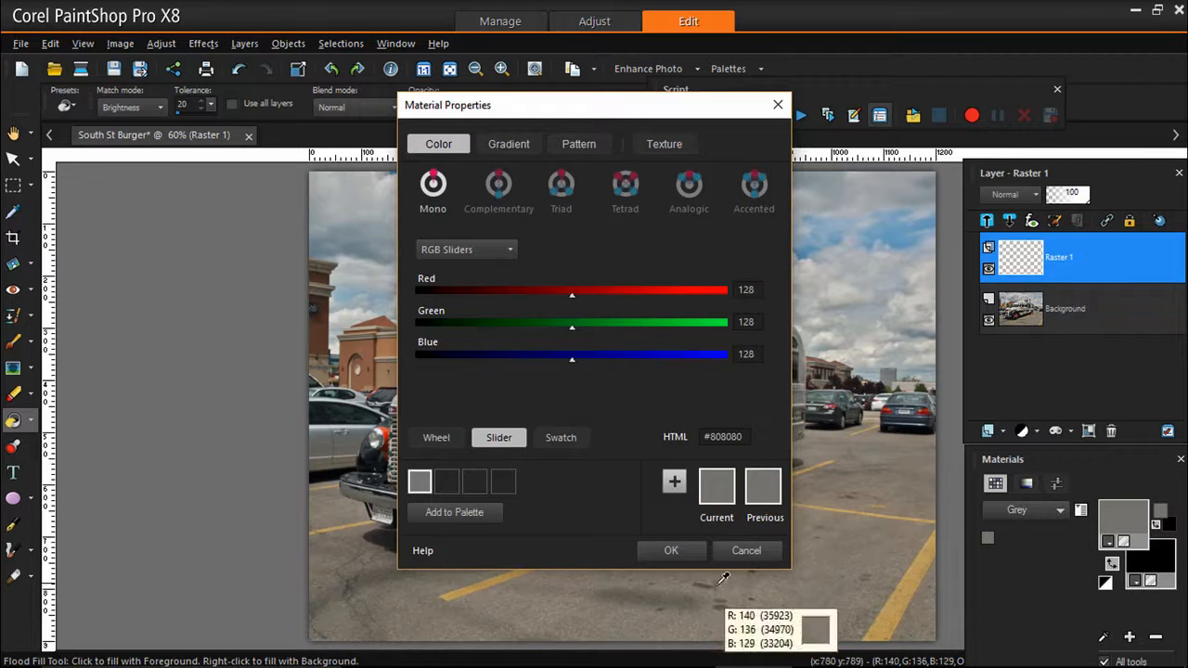
{"action": "left_click", "coordinate": [679, 547]}
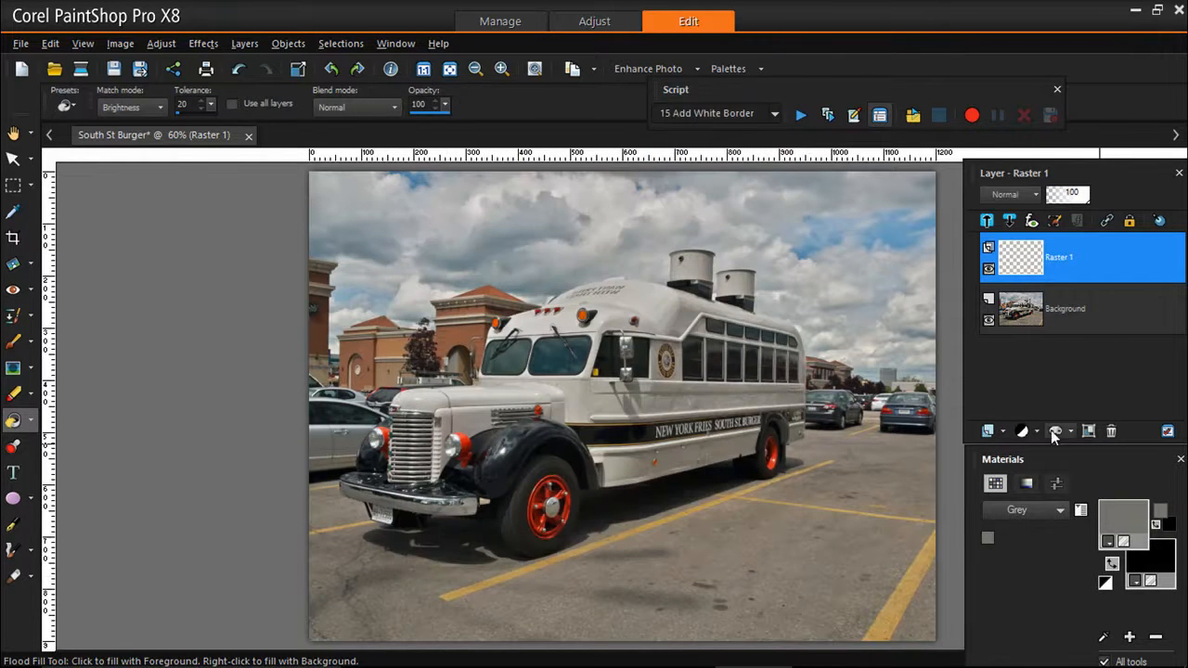
{"action": "left_click", "coordinate": [658, 392]}
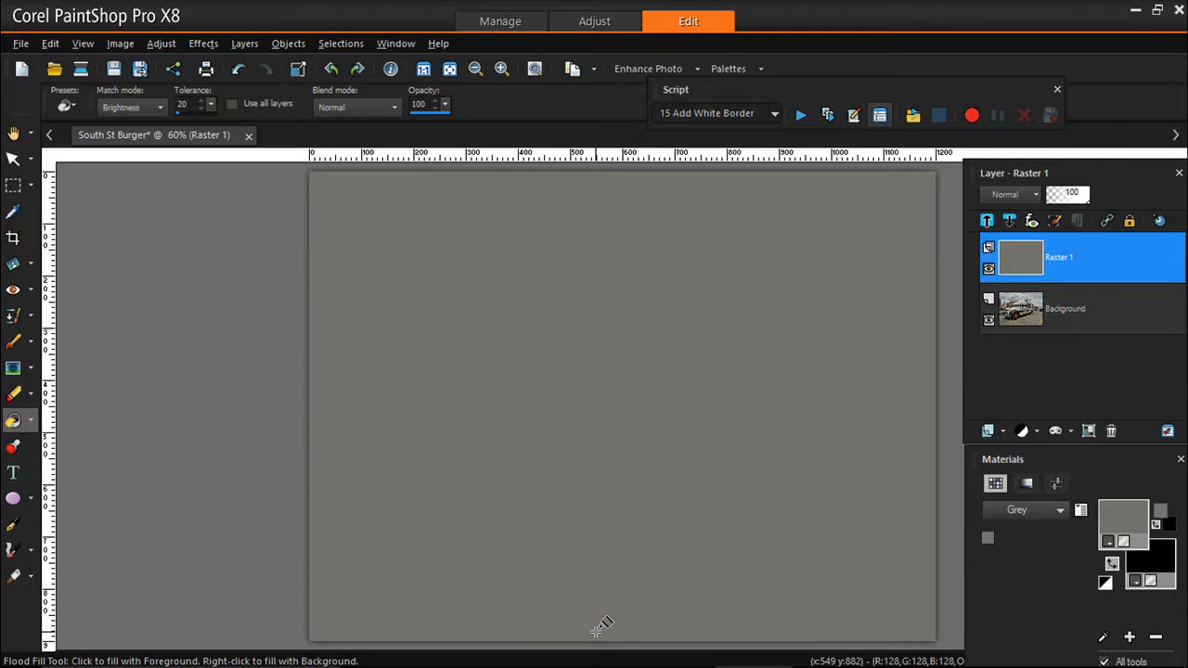
Step: Set the gray-filled layer's blend mode to Difference
{"action": "left_click", "coordinate": [1036, 194]}
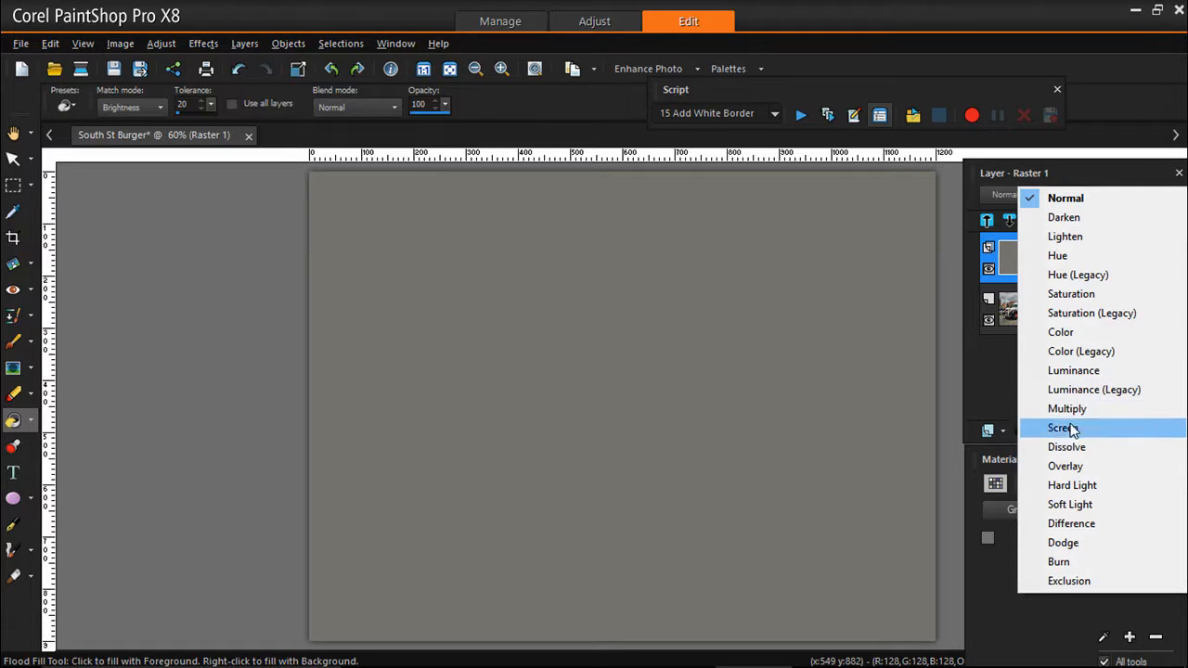
{"action": "left_click", "coordinate": [1071, 523]}
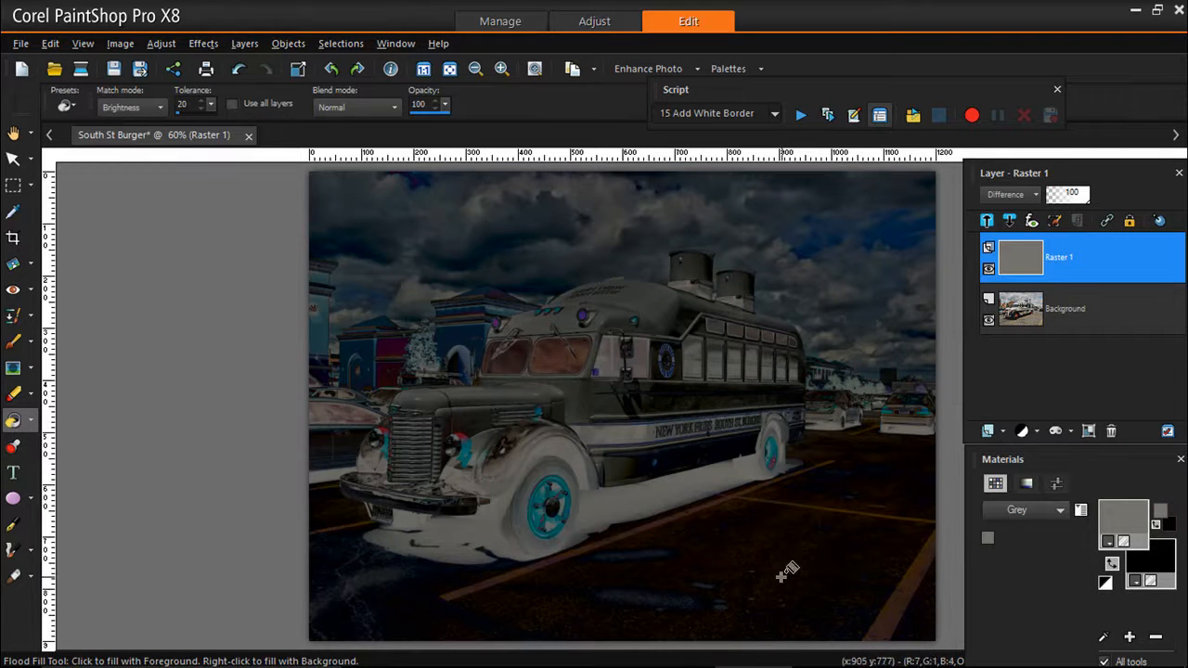
{"action": "mouse_move", "coordinate": [1095, 320]}
{"action": "mouse_move", "coordinate": [1089, 255]}
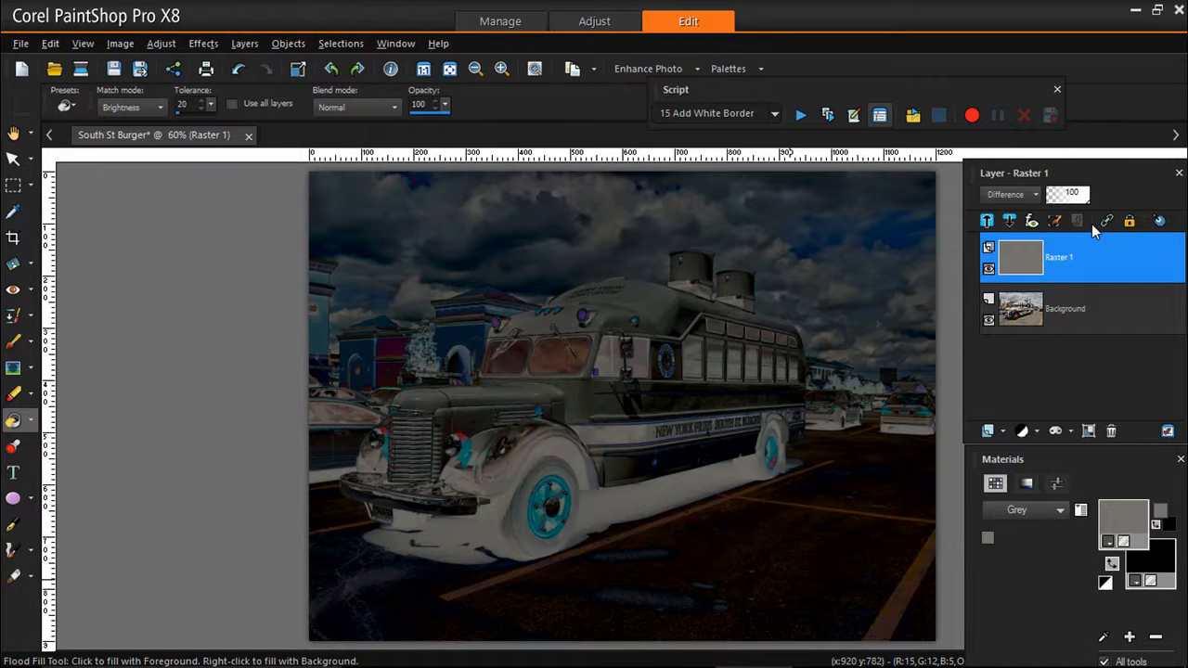
{"action": "mouse_move", "coordinate": [1036, 315]}
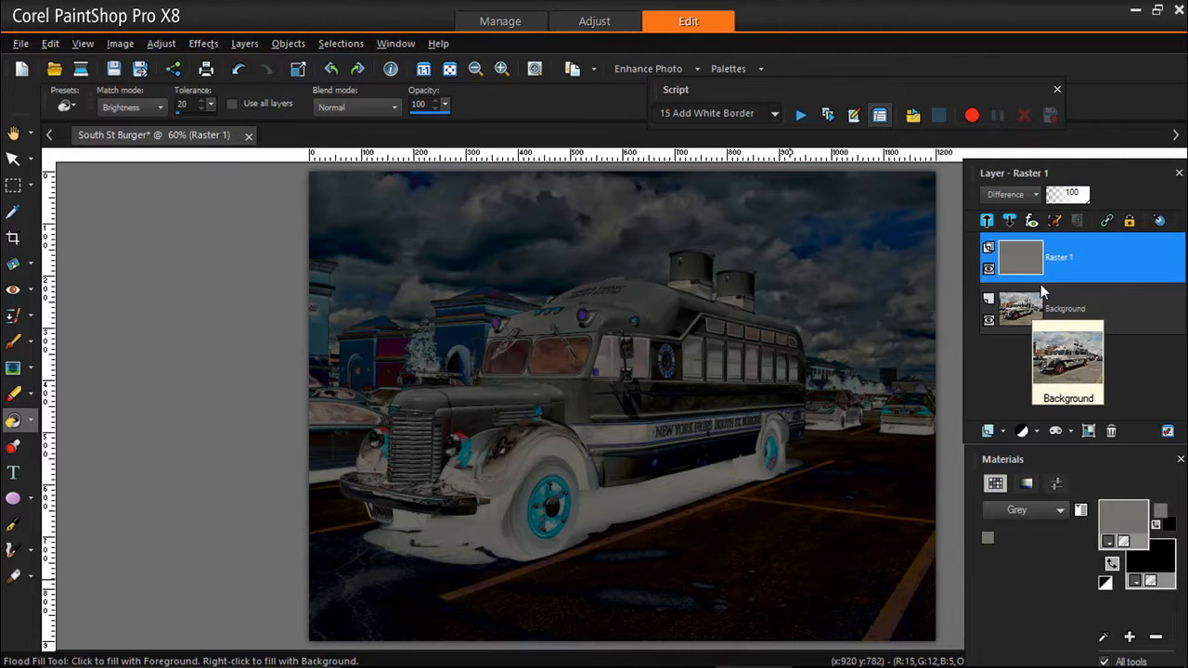
{"action": "mouse_move", "coordinate": [1053, 269]}
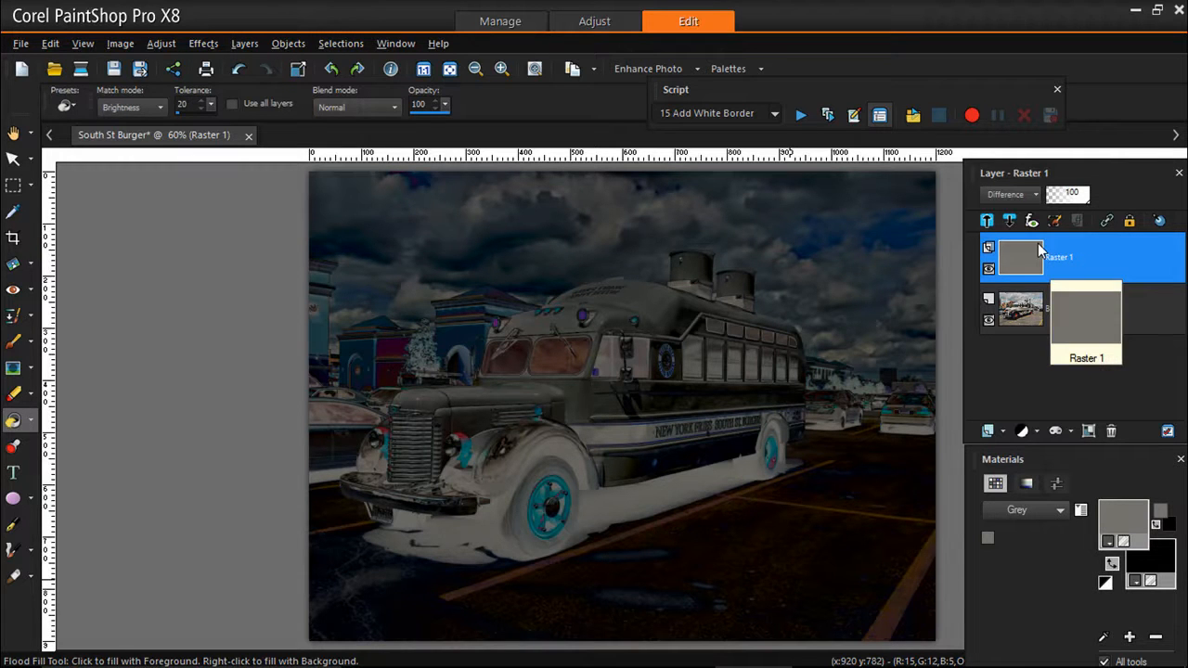
Step: Start a Threshold adjustment layer above the gray layer with threshold 1, and fit the photo in the preview at 34% zoom
{"action": "left_click", "coordinate": [1036, 433]}
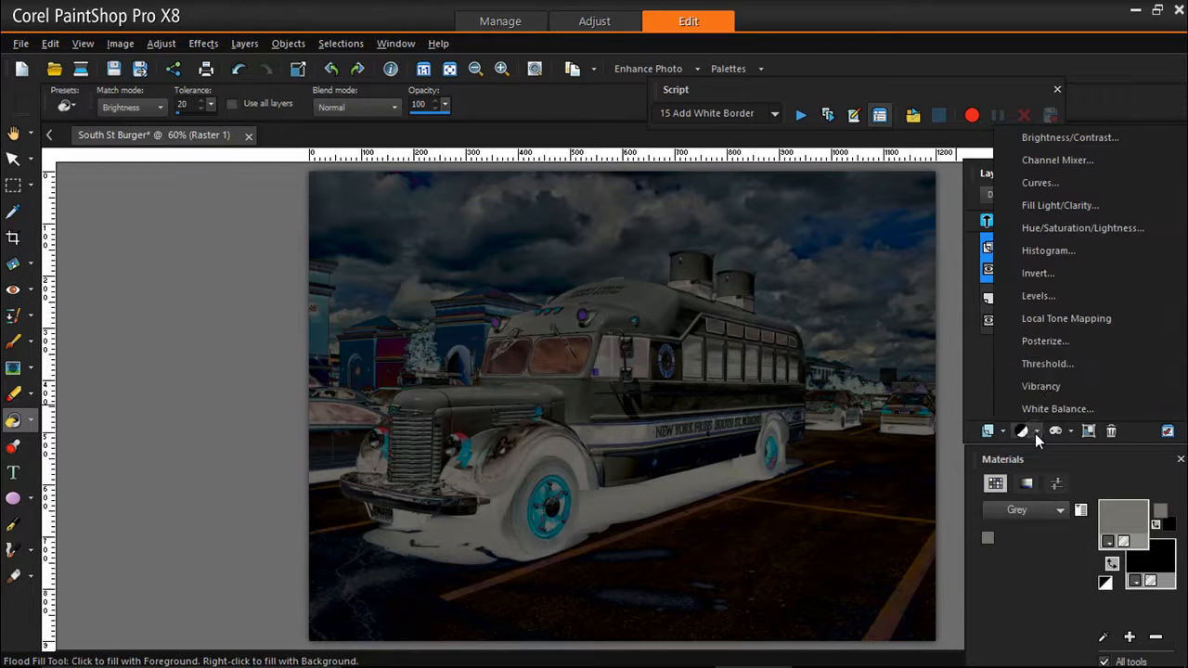
{"action": "left_click", "coordinate": [1043, 362]}
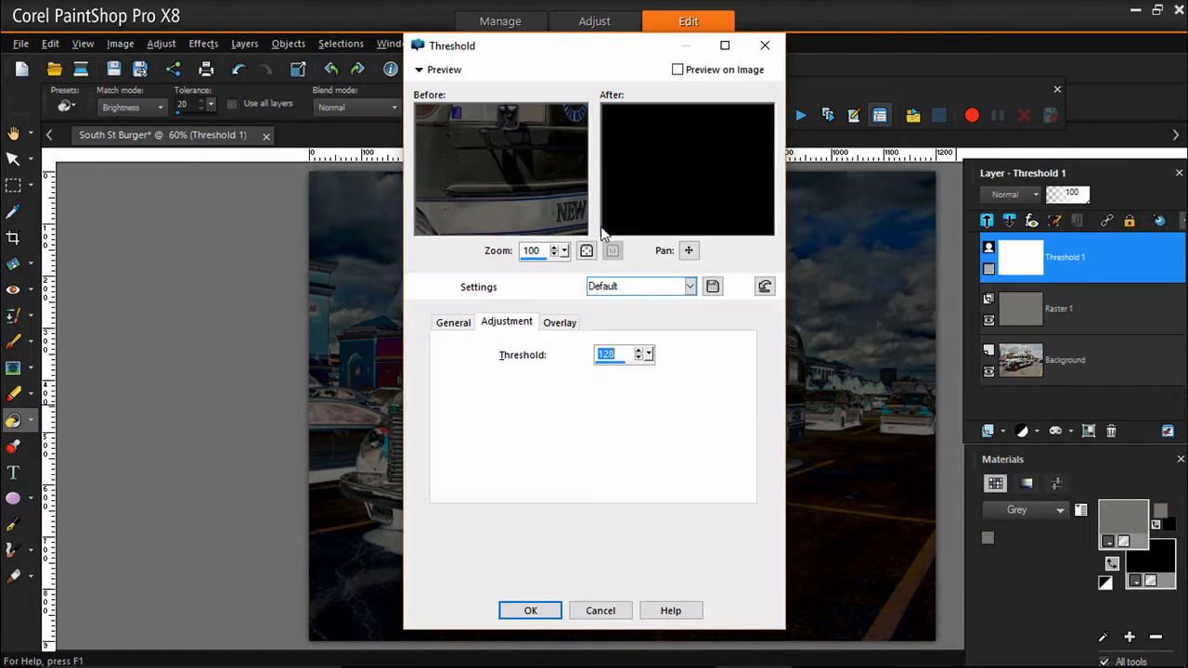
{"action": "left_click_drag", "start_coordinate": [611, 51], "coordinate": [619, 3]}
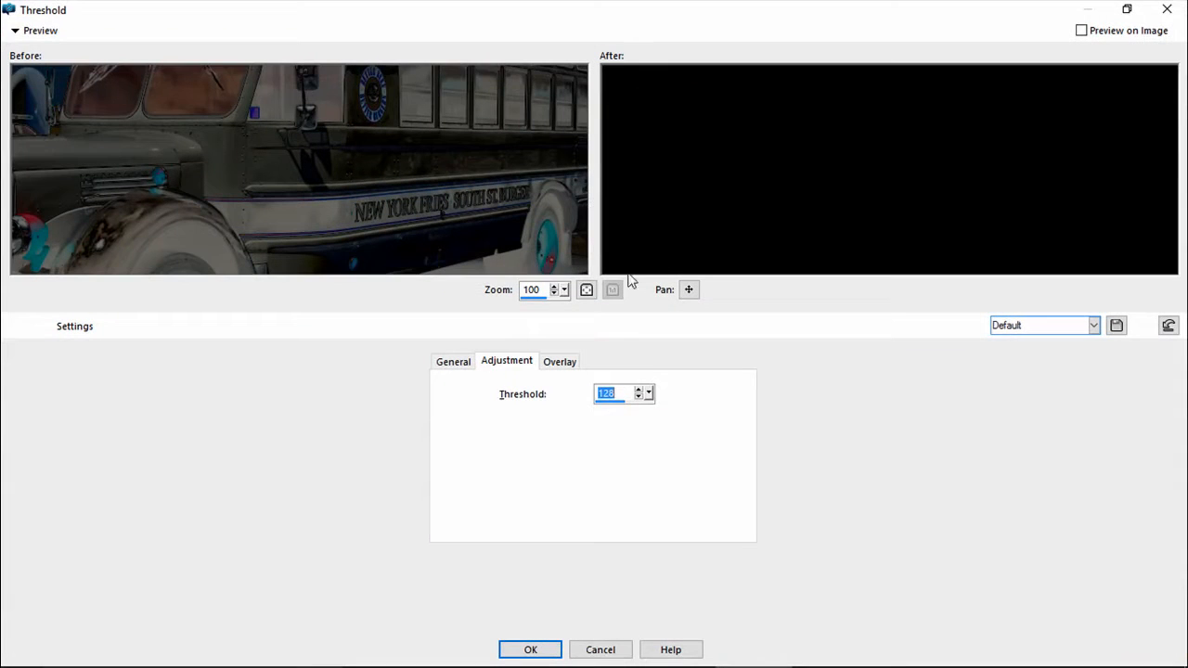
{"action": "type", "text": "1"}
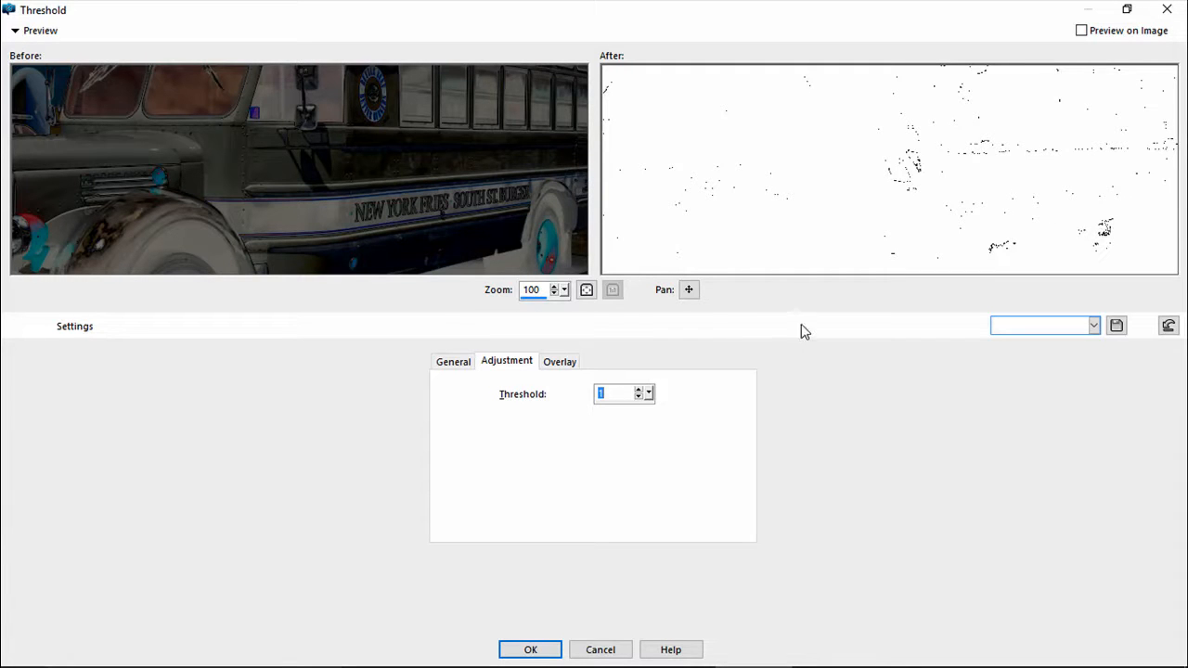
{"action": "double_click", "coordinate": [546, 295]}
{"action": "type", "text": "53"}
{"action": "key", "text": "Return"}
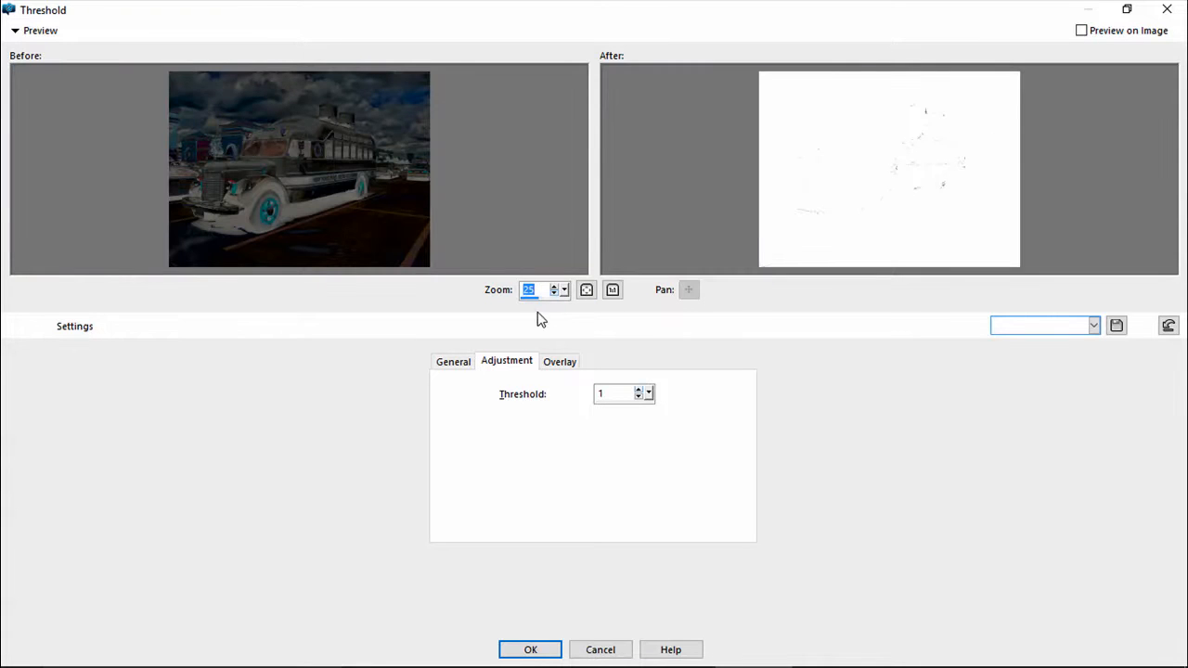
{"action": "type", "text": "34"}
{"action": "key", "text": "Return"}
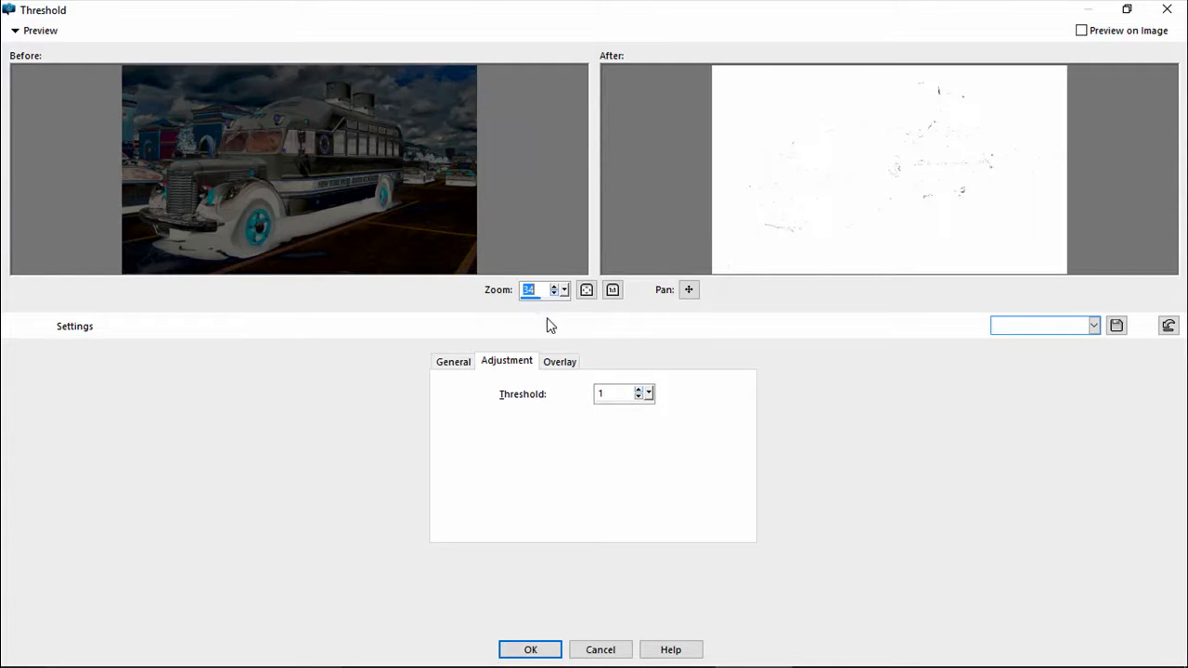
Step: Reduce the Threshold layer's opacity to 50 and inspect the black mid-gray spots at 127% zoom, from the bus's rear to its roof stacks
{"action": "left_click", "coordinate": [453, 361]}
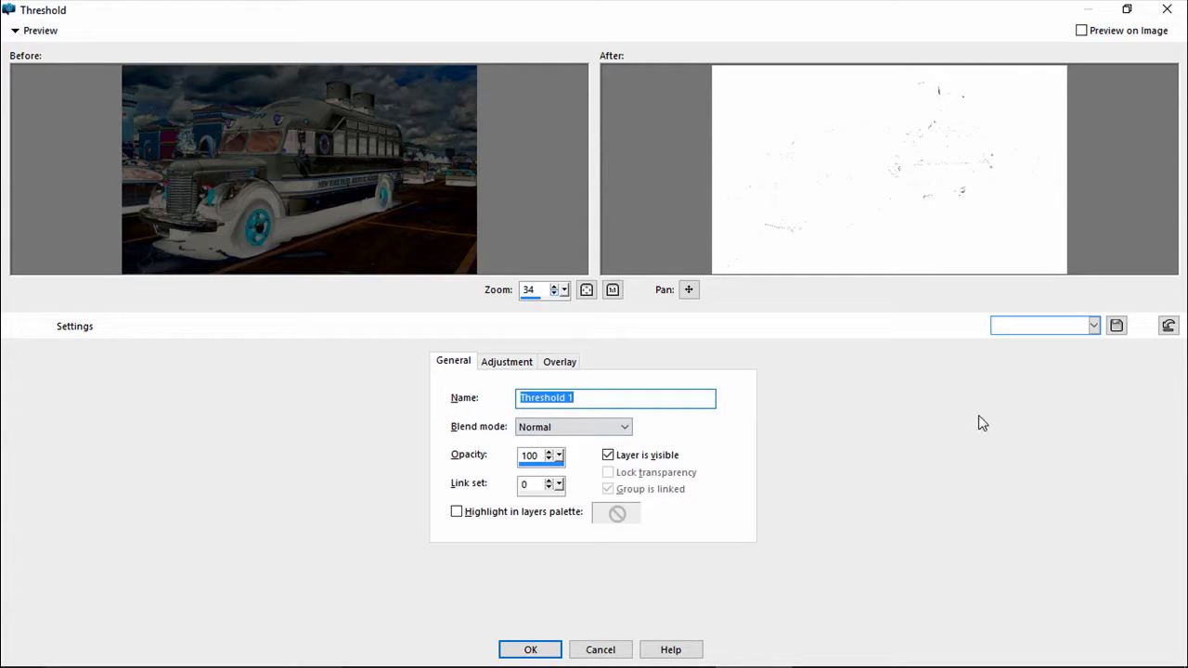
{"action": "double_click", "coordinate": [529, 455]}
{"action": "type", "text": "50"}
{"action": "key", "text": "Return"}
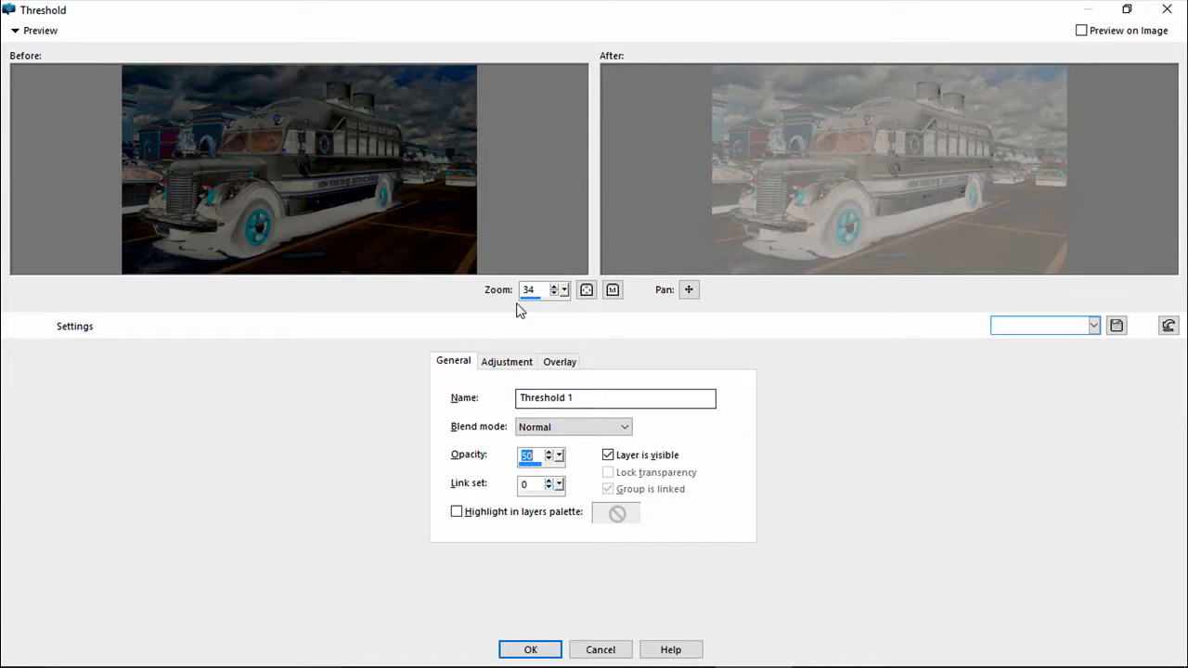
{"action": "left_click_drag", "start_coordinate": [538, 300], "coordinate": [549, 301]}
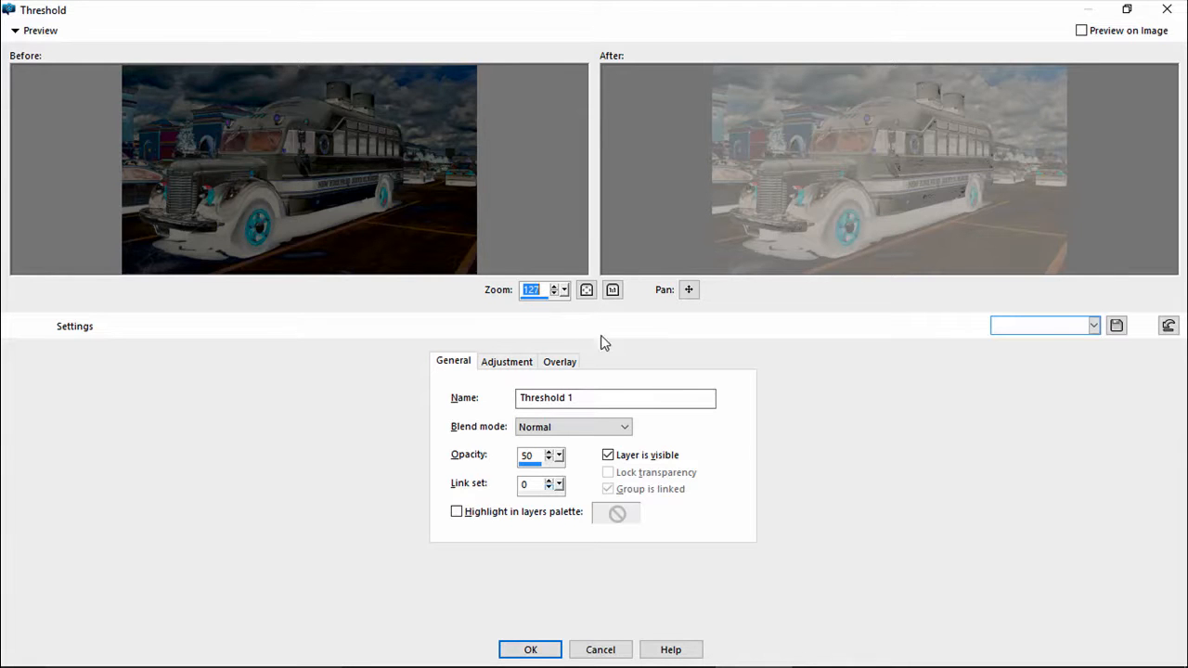
{"action": "left_click_drag", "start_coordinate": [1055, 218], "coordinate": [698, 181]}
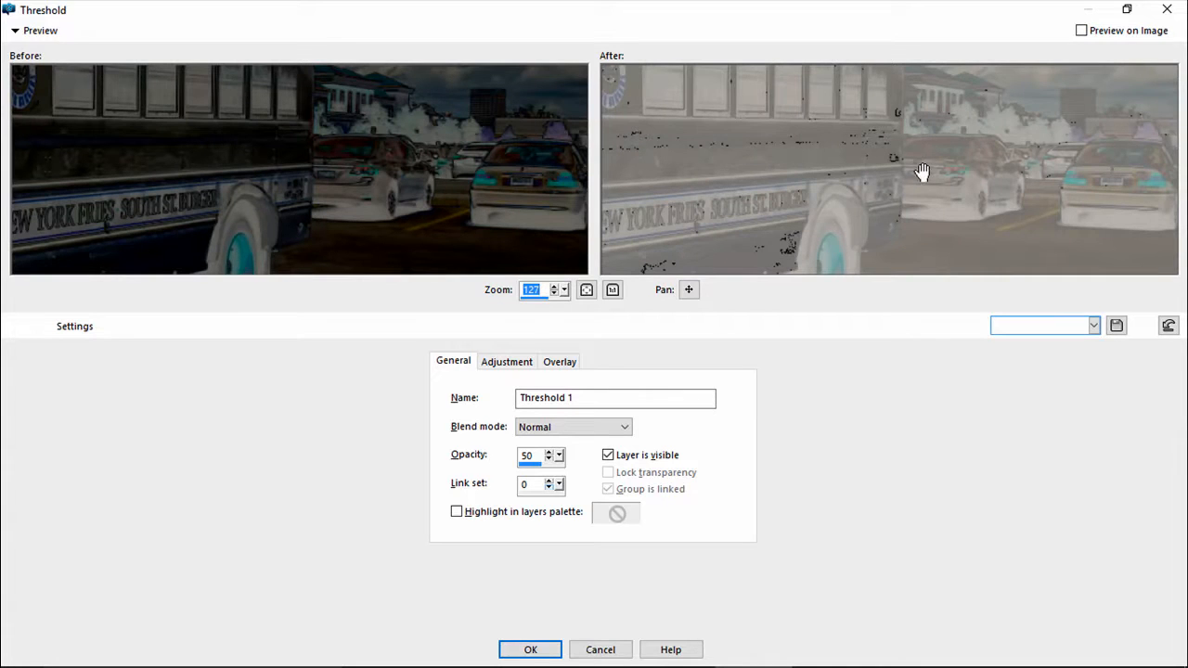
{"action": "left_click_drag", "start_coordinate": [915, 207], "coordinate": [946, 231]}
{"action": "left_click_drag", "start_coordinate": [952, 151], "coordinate": [953, 219]}
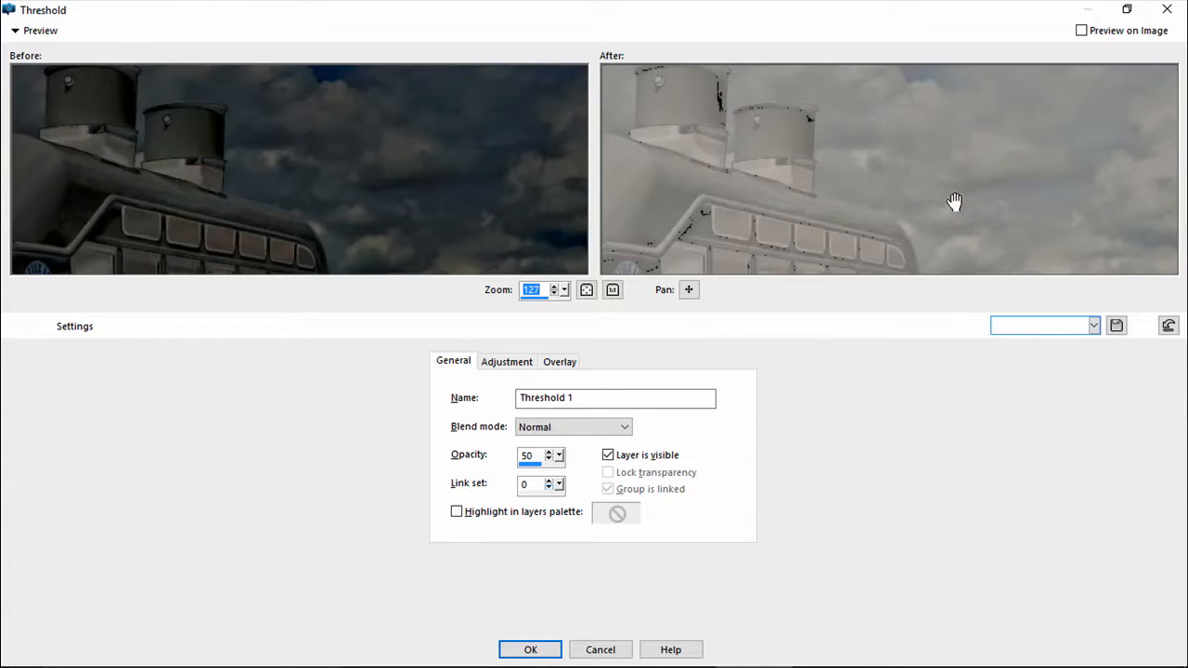
{"action": "left_click_drag", "start_coordinate": [947, 138], "coordinate": [955, 207]}
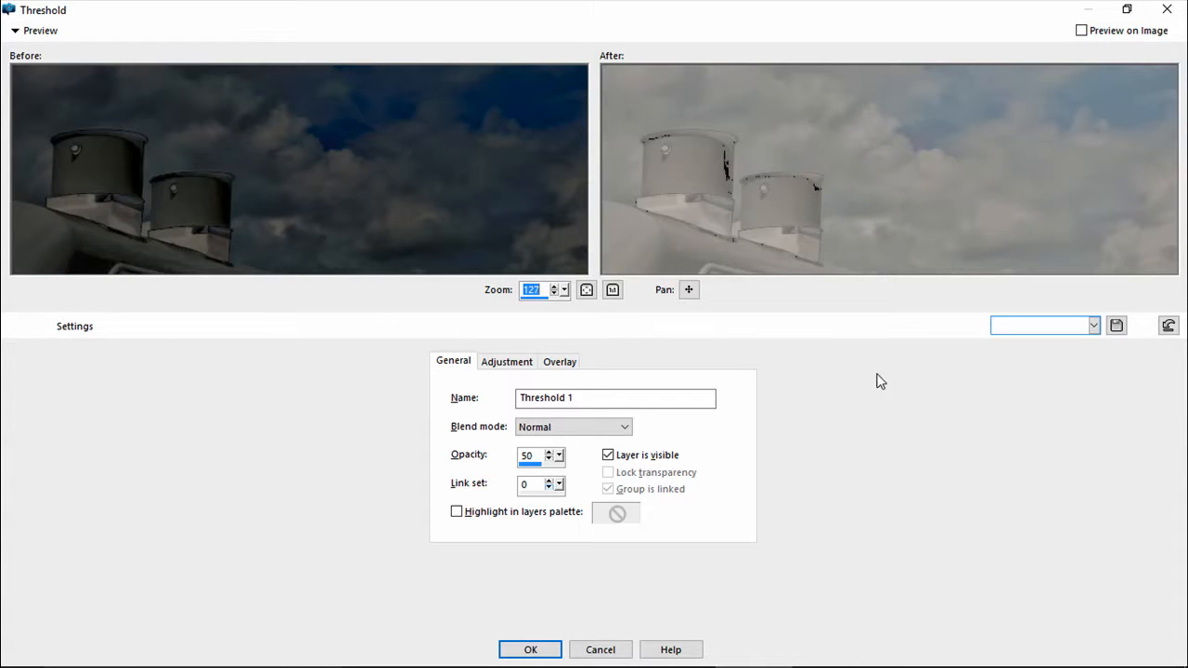
Step: Raise the threshold to 6 to enlarge the mid-gray spots on the roof stacks, and discard the Threshold layer
{"action": "left_click", "coordinate": [506, 361]}
{"action": "left_click", "coordinate": [639, 391]}
{"action": "left_click", "coordinate": [639, 391]}
{"action": "left_click", "coordinate": [638, 391]}
{"action": "left_click", "coordinate": [638, 391]}
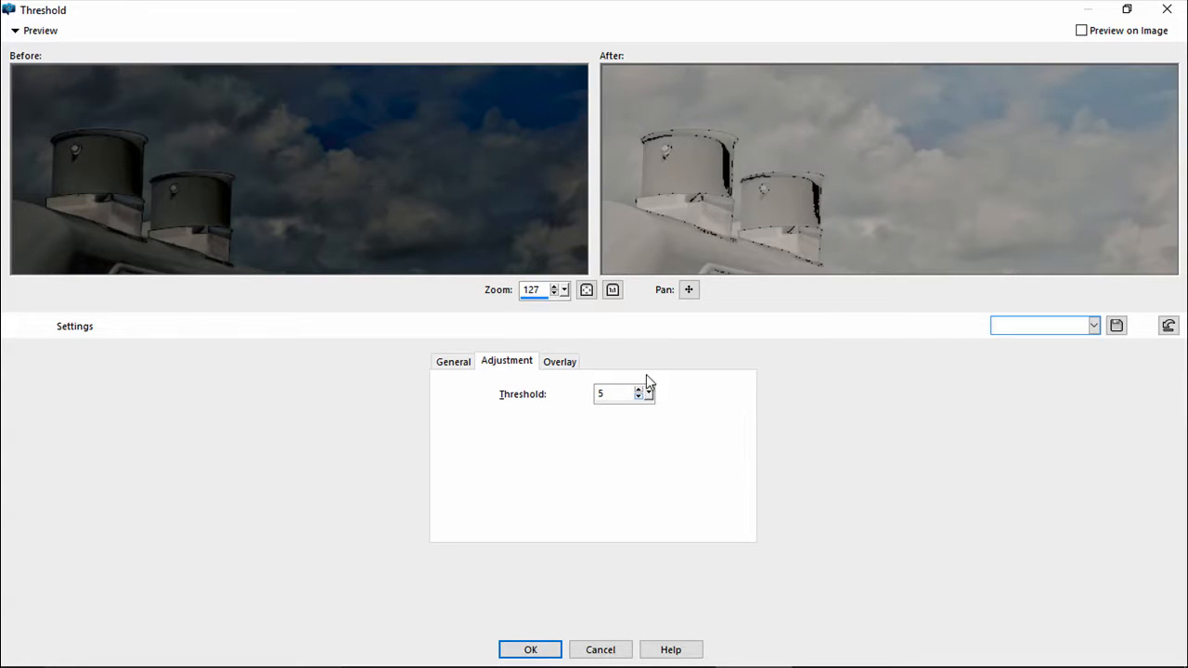
{"action": "left_click", "coordinate": [638, 390]}
{"action": "scroll", "coordinate": [979, 225], "scroll_direction": "down", "scroll_amount": 4}
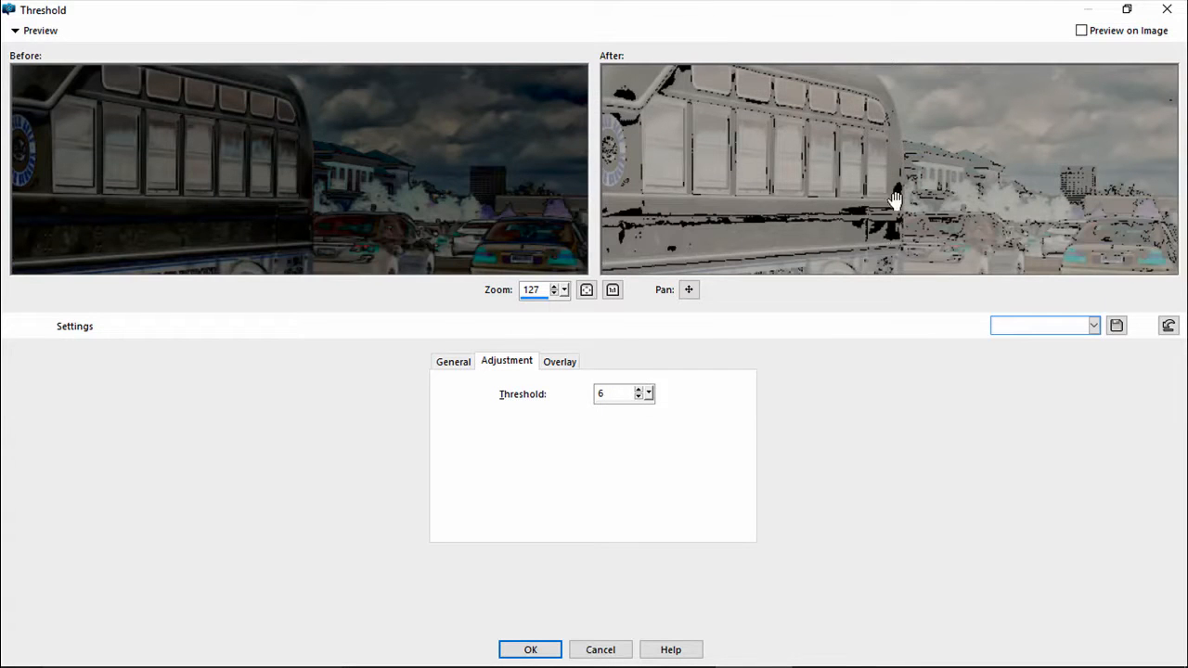
{"action": "scroll", "coordinate": [933, 119], "scroll_direction": "up", "scroll_amount": 3}
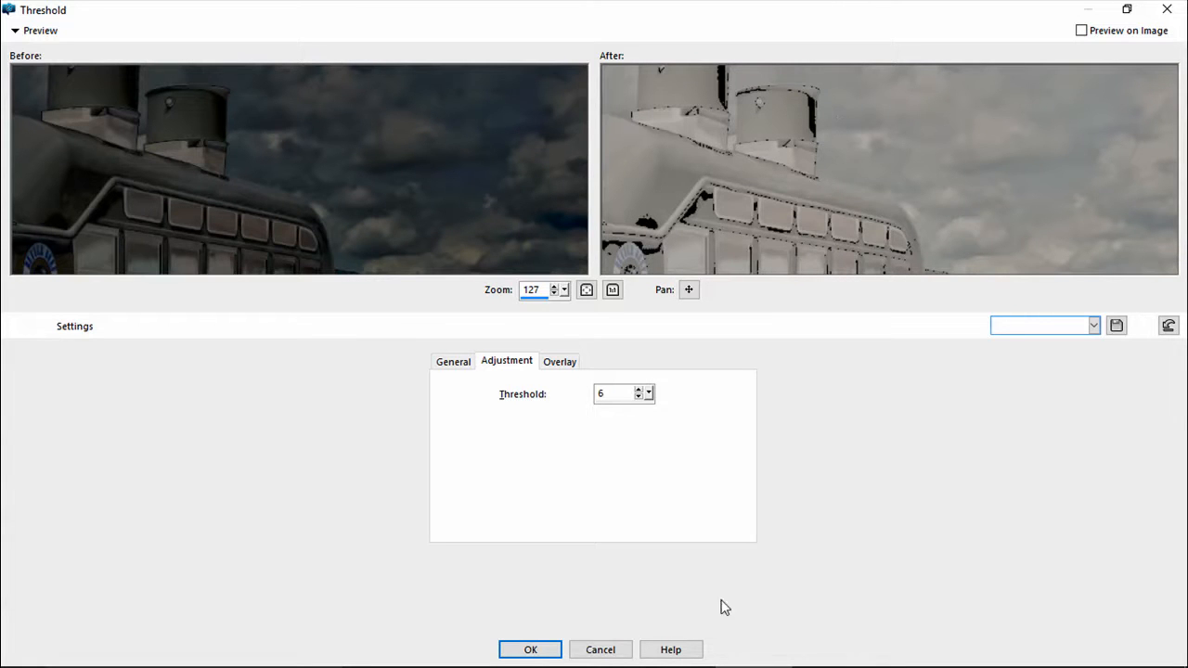
{"action": "left_click", "coordinate": [618, 649]}
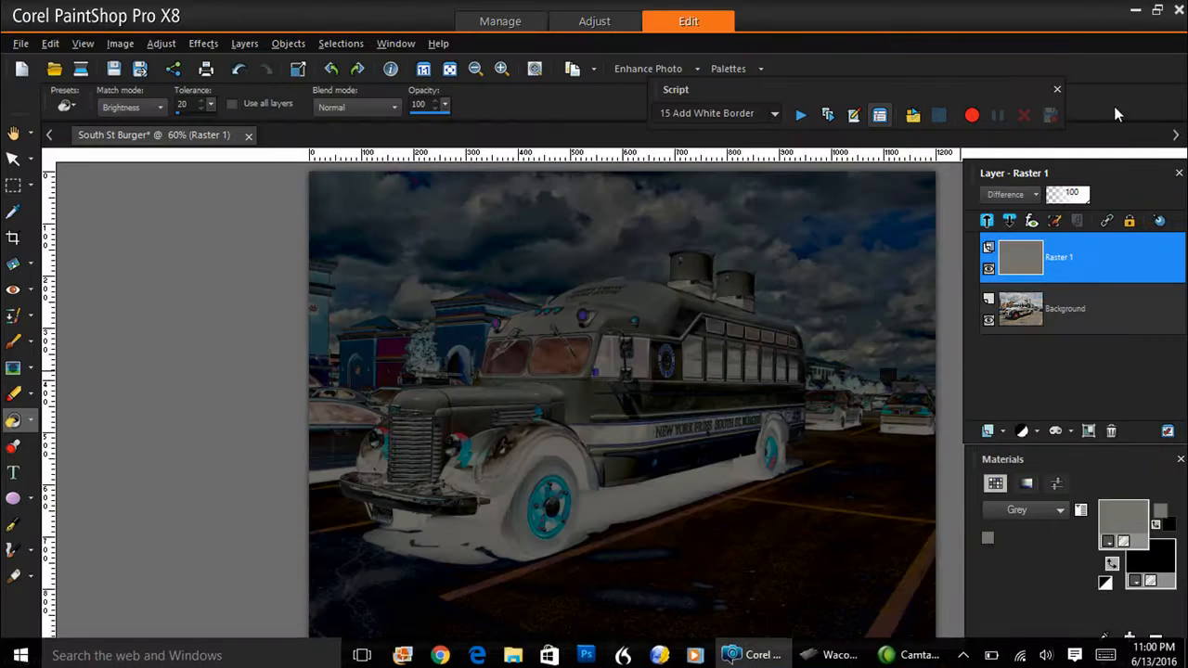
Step: Hide the gray-filled Raster 1 layer and select the Background layer
{"action": "double_click", "coordinate": [1074, 270]}
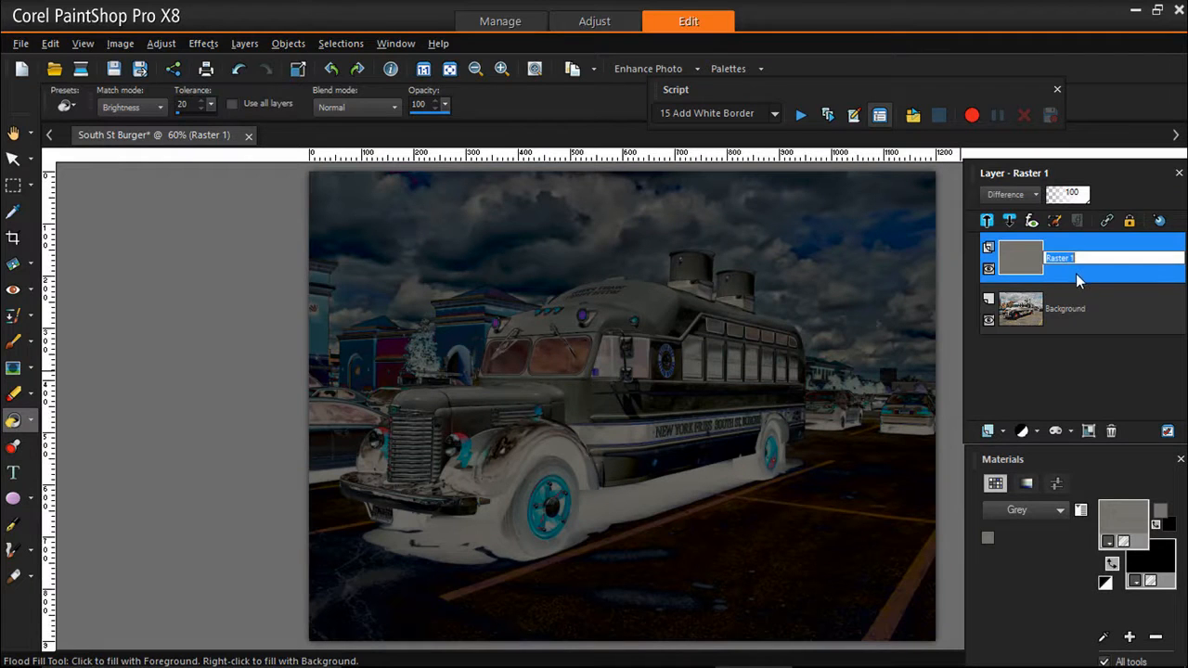
{"action": "left_click", "coordinate": [1059, 275]}
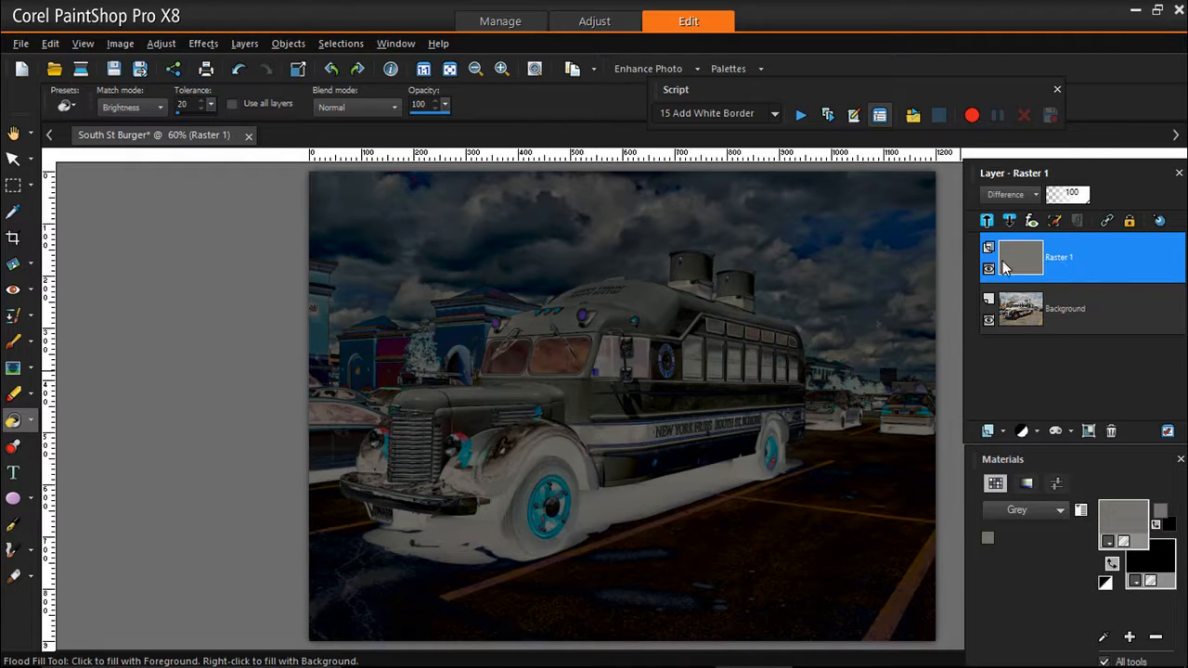
{"action": "left_click", "coordinate": [988, 270]}
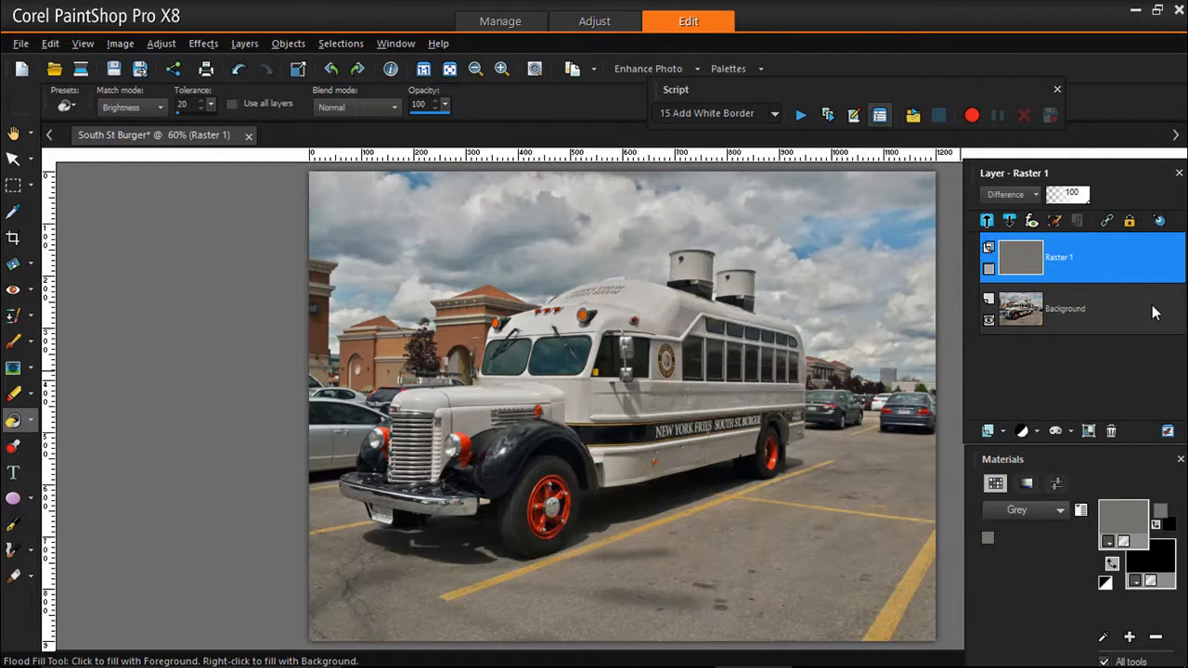
{"action": "left_click", "coordinate": [1067, 315]}
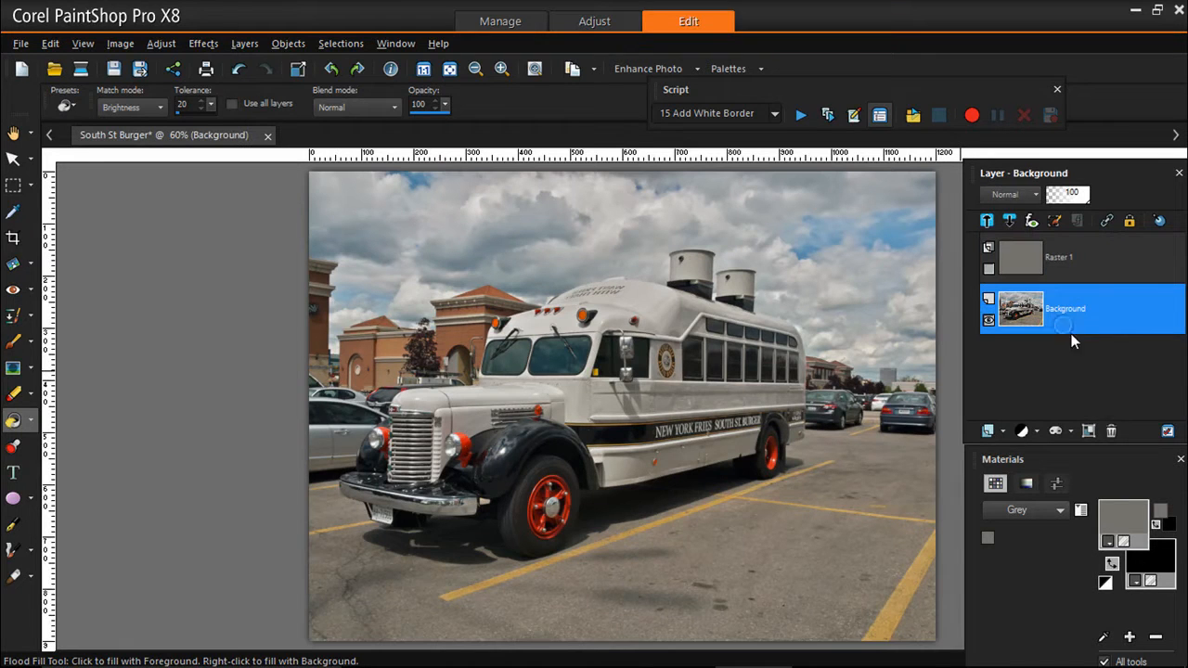
Step: Start a Curves adjustment layer above the Background layer and sample the black point in the dark shadow by the bus's rear wheel
{"action": "left_click", "coordinate": [1038, 432]}
{"action": "left_click", "coordinate": [1039, 183]}
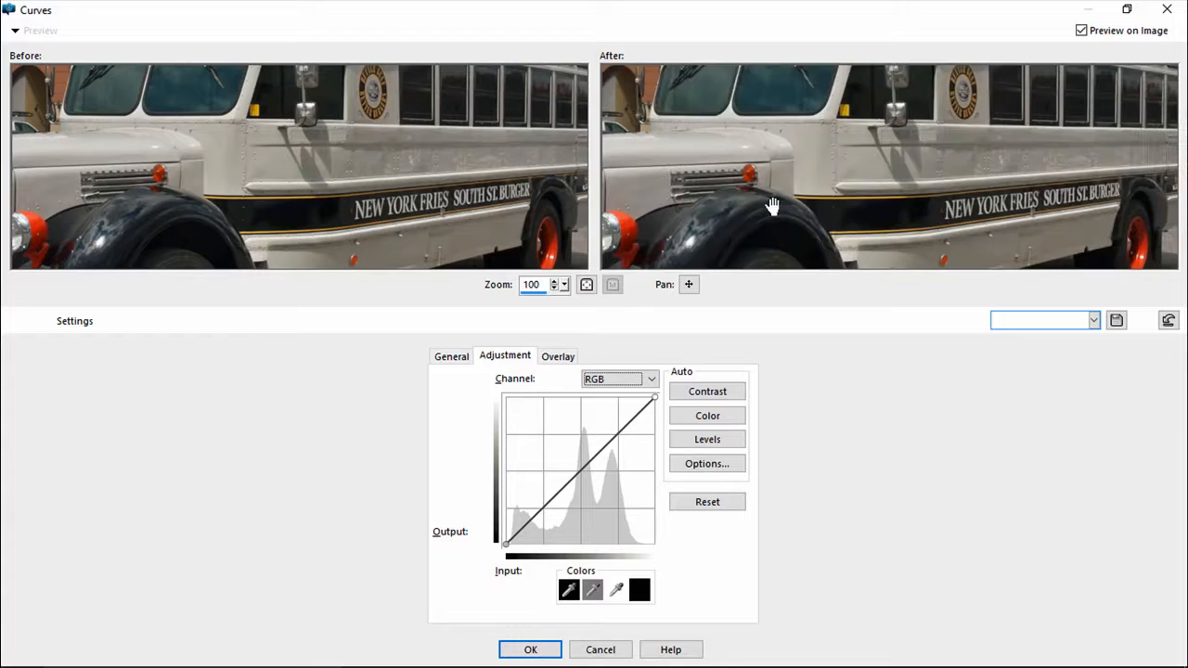
{"action": "left_click_drag", "start_coordinate": [946, 135], "coordinate": [743, 225]}
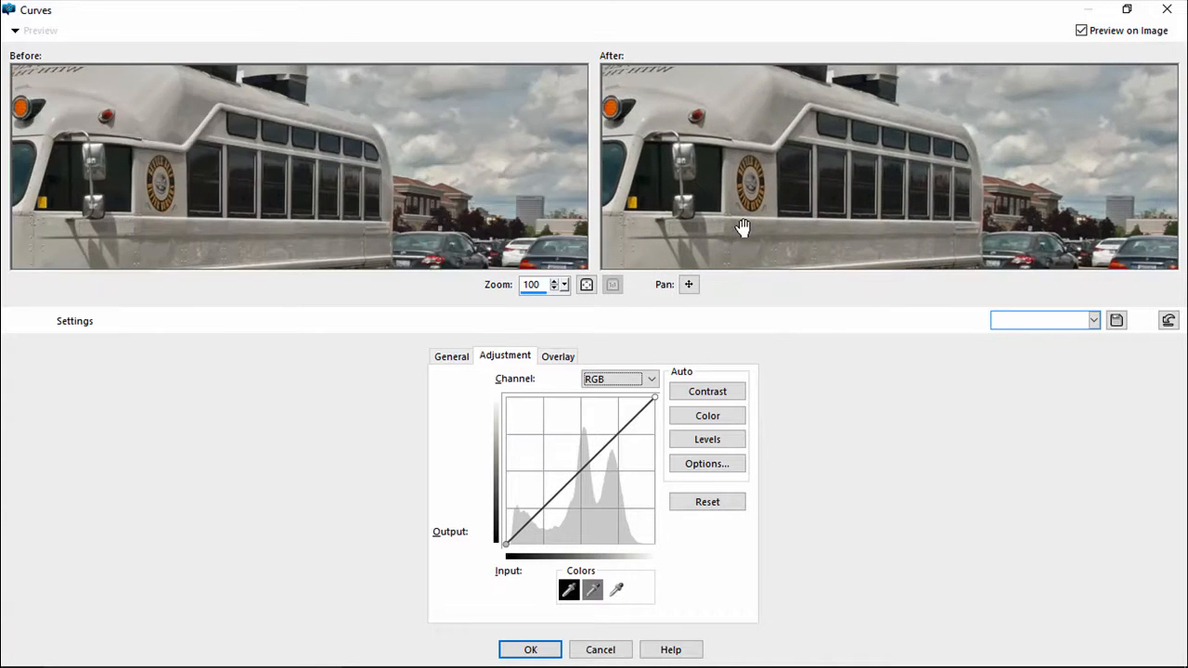
{"action": "left_click_drag", "start_coordinate": [980, 109], "coordinate": [906, 199]}
{"action": "left_click_drag", "start_coordinate": [926, 131], "coordinate": [909, 220]}
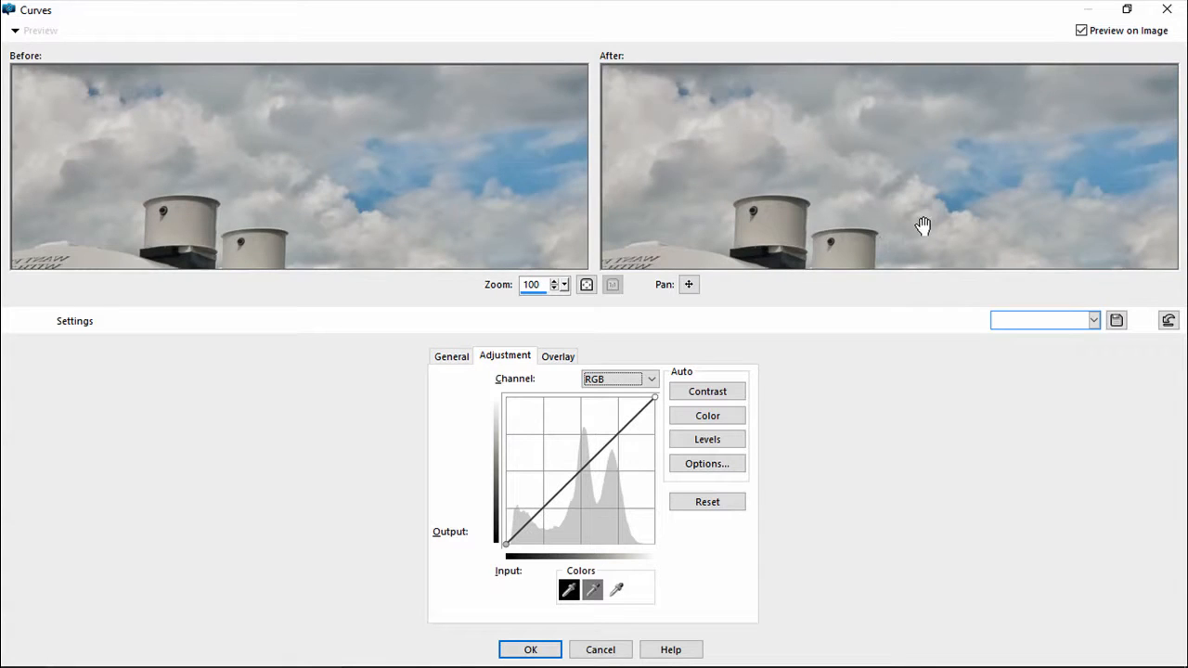
{"action": "left_click_drag", "start_coordinate": [922, 226], "coordinate": [925, 159]}
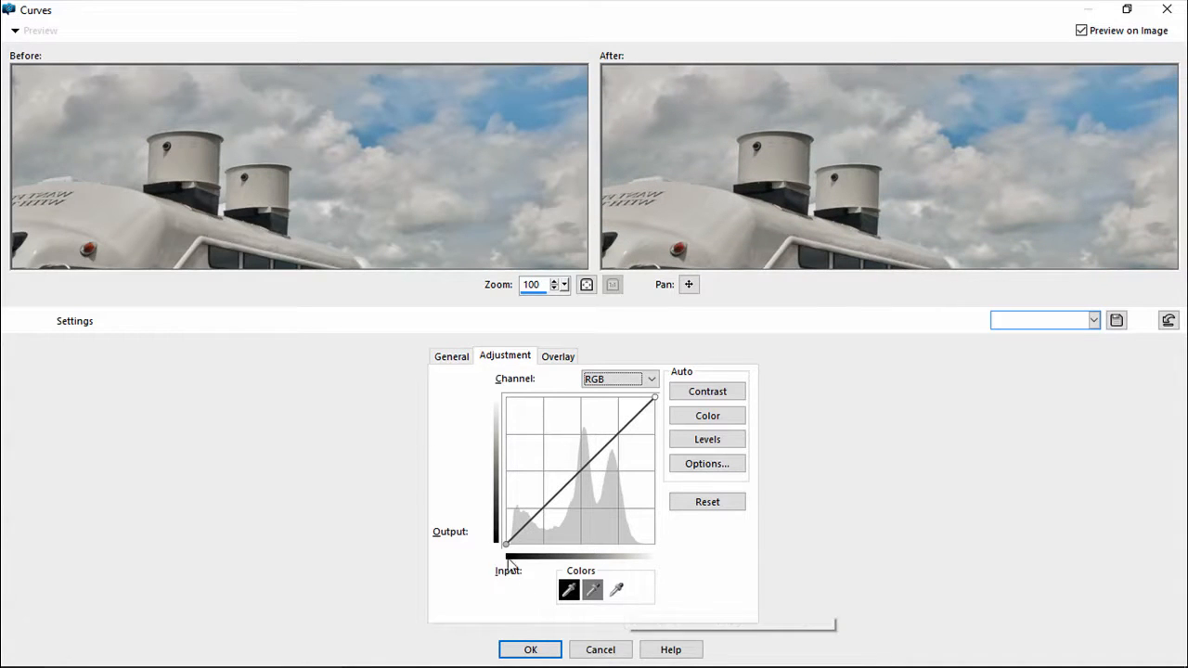
{"action": "left_click", "coordinate": [594, 591]}
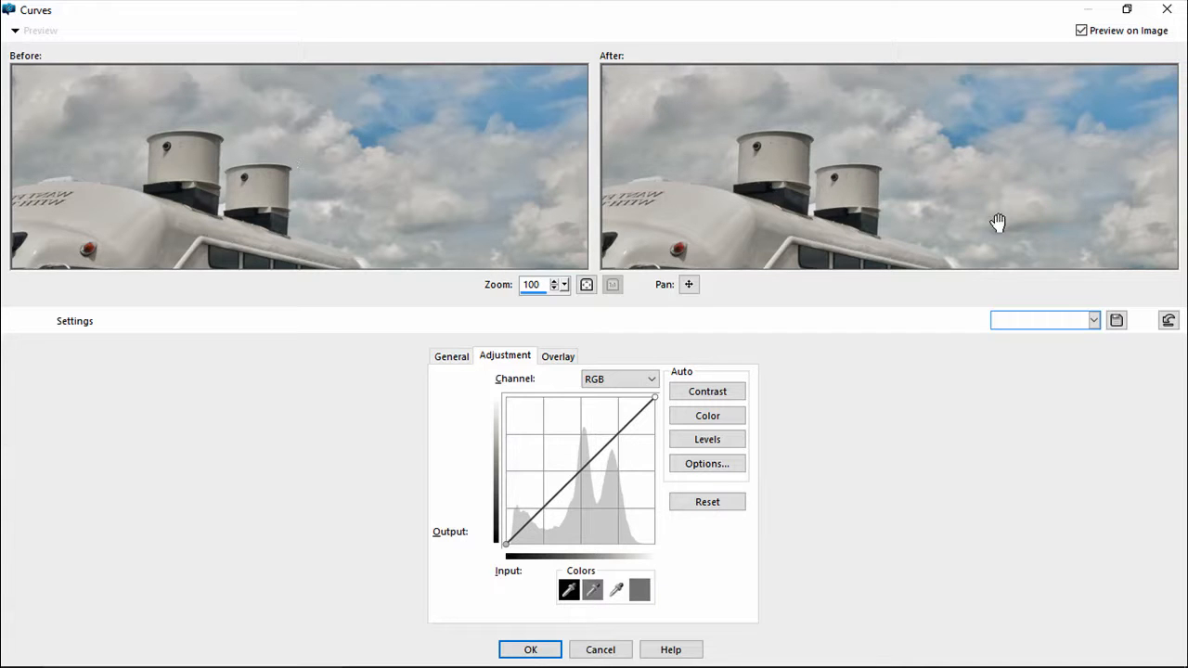
{"action": "left_click_drag", "start_coordinate": [997, 247], "coordinate": [944, 123]}
{"action": "left_click_drag", "start_coordinate": [979, 224], "coordinate": [986, 89]}
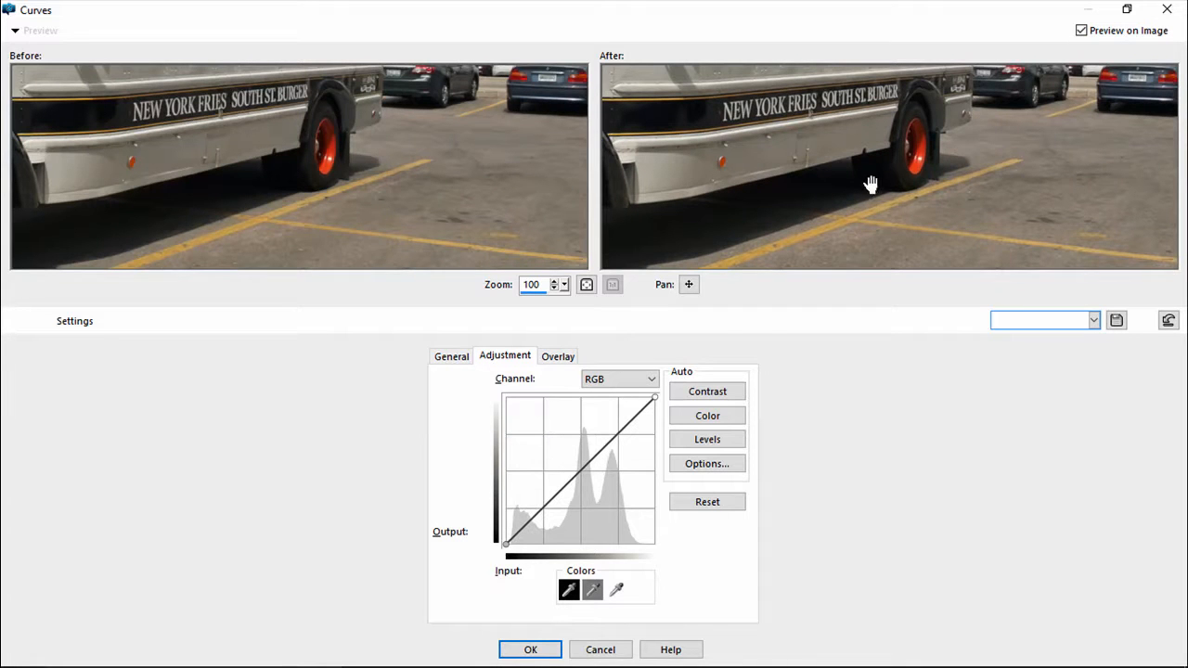
{"action": "left_click", "coordinate": [570, 590]}
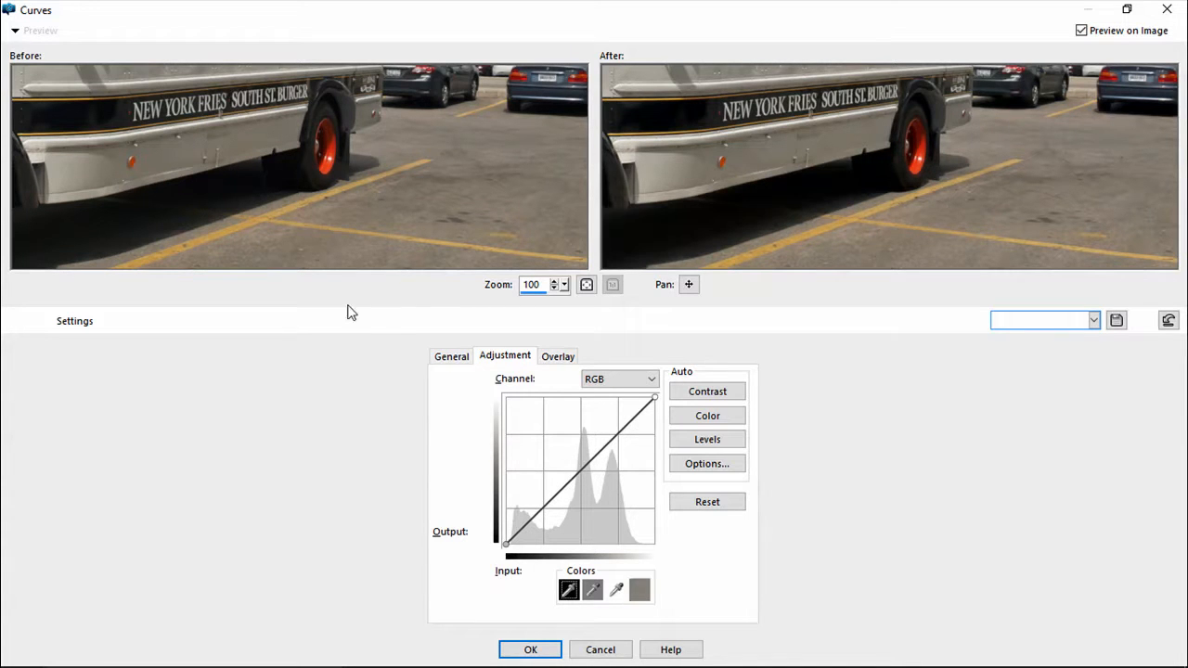
Step: Sample the Curves white point on the bright highlight of the bus's black front fender
{"action": "left_click_drag", "start_coordinate": [684, 251], "coordinate": [1092, 183]}
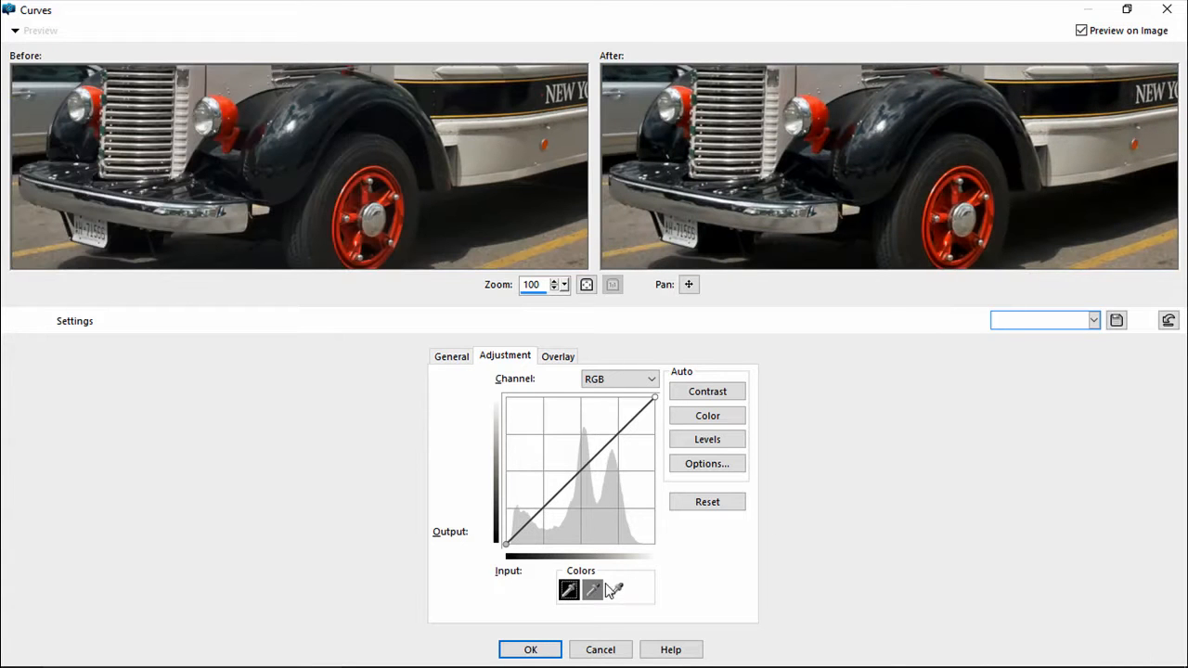
{"action": "left_click", "coordinate": [616, 589]}
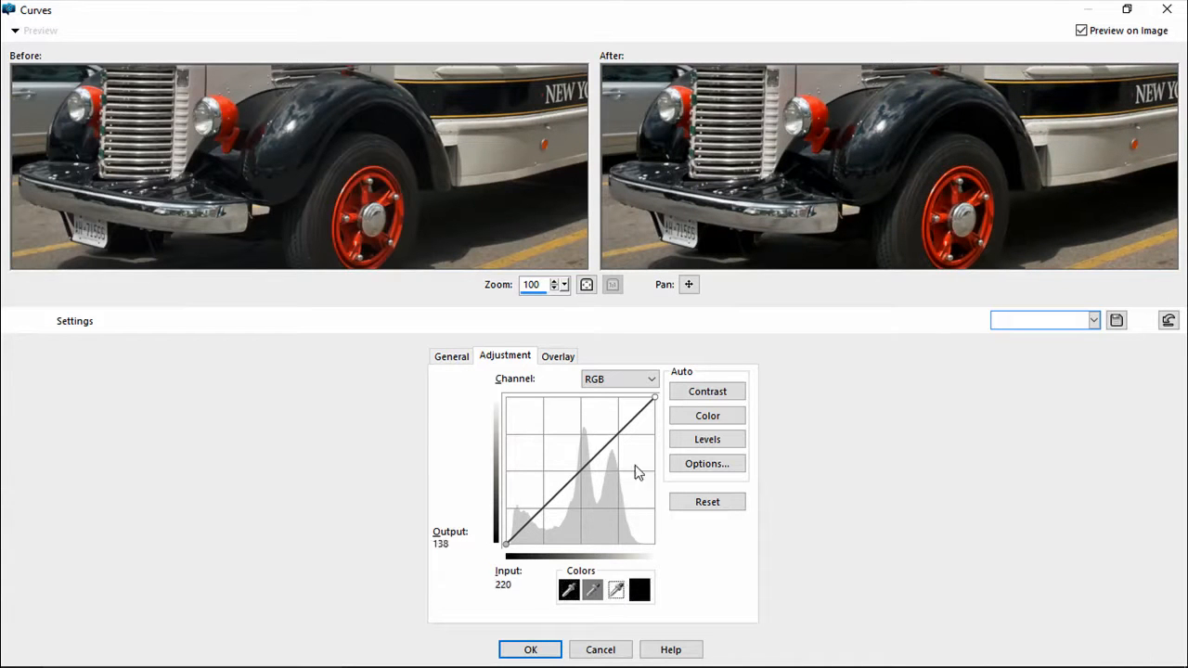
{"action": "left_click", "coordinate": [297, 118]}
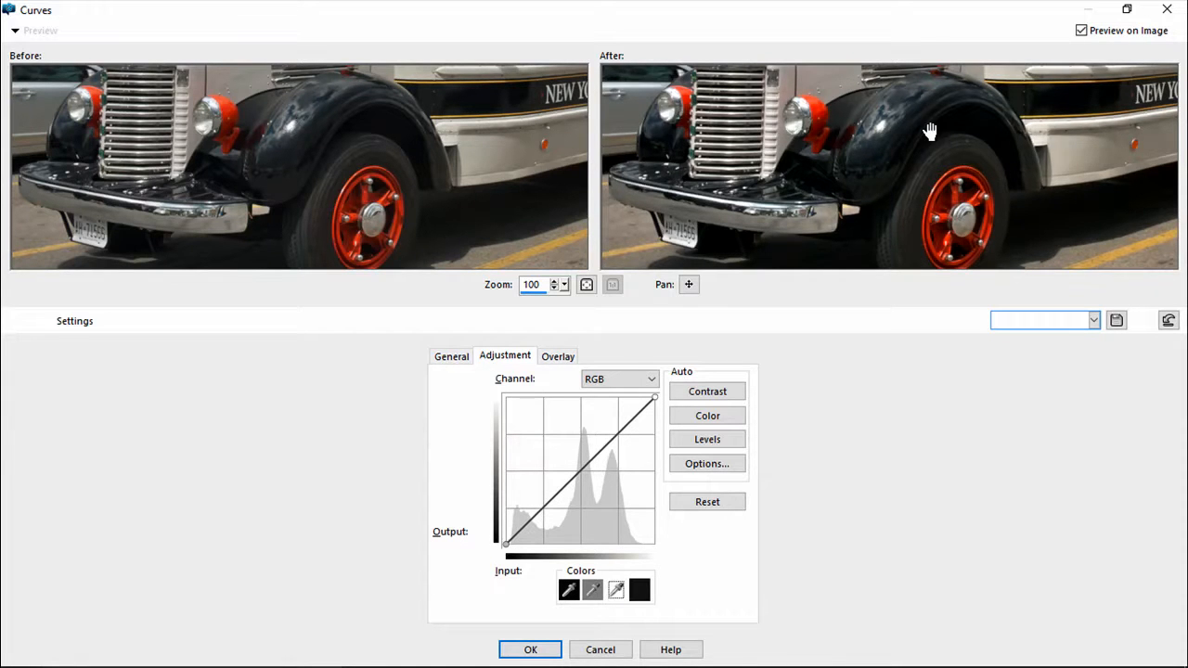
Step: Sample the Curves gray point on the edge of the larger roof stack and apply the Curves adjustment layer
{"action": "left_click_drag", "start_coordinate": [950, 117], "coordinate": [879, 245]}
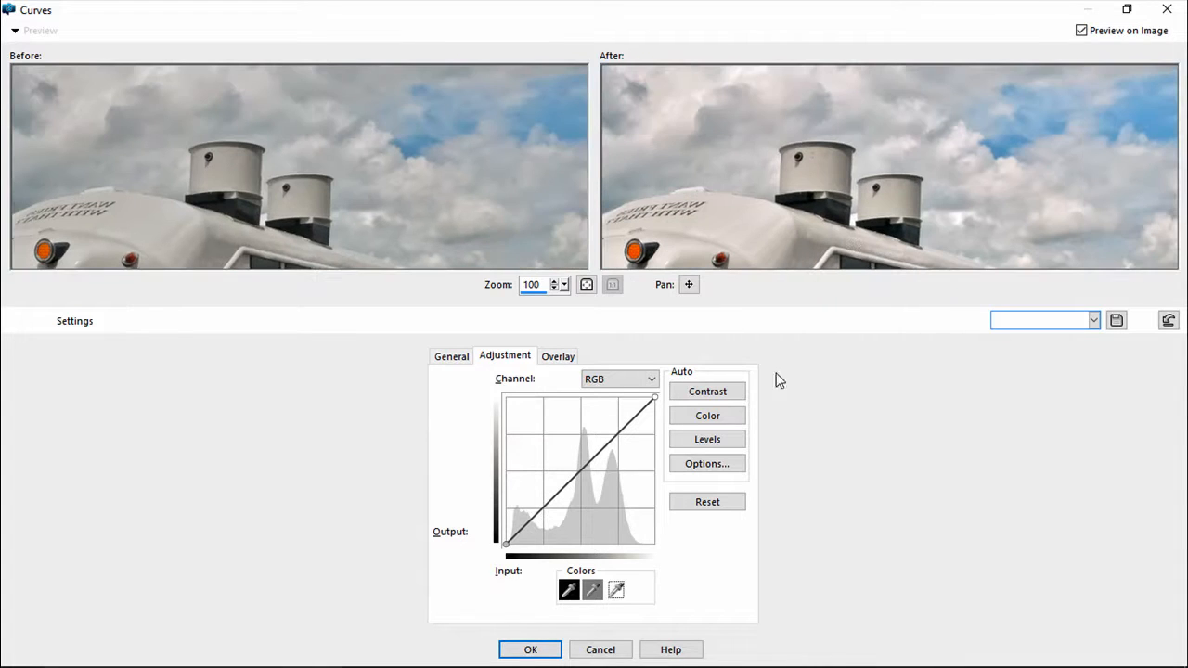
{"action": "left_click", "coordinate": [593, 590]}
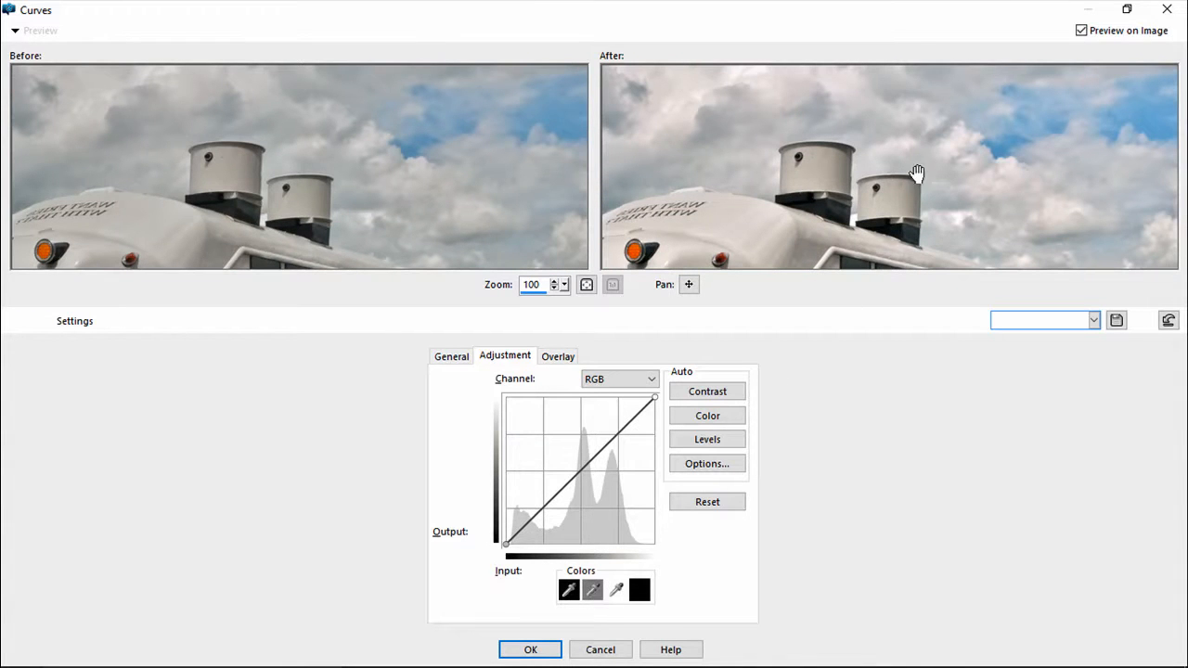
{"action": "left_click", "coordinate": [266, 151]}
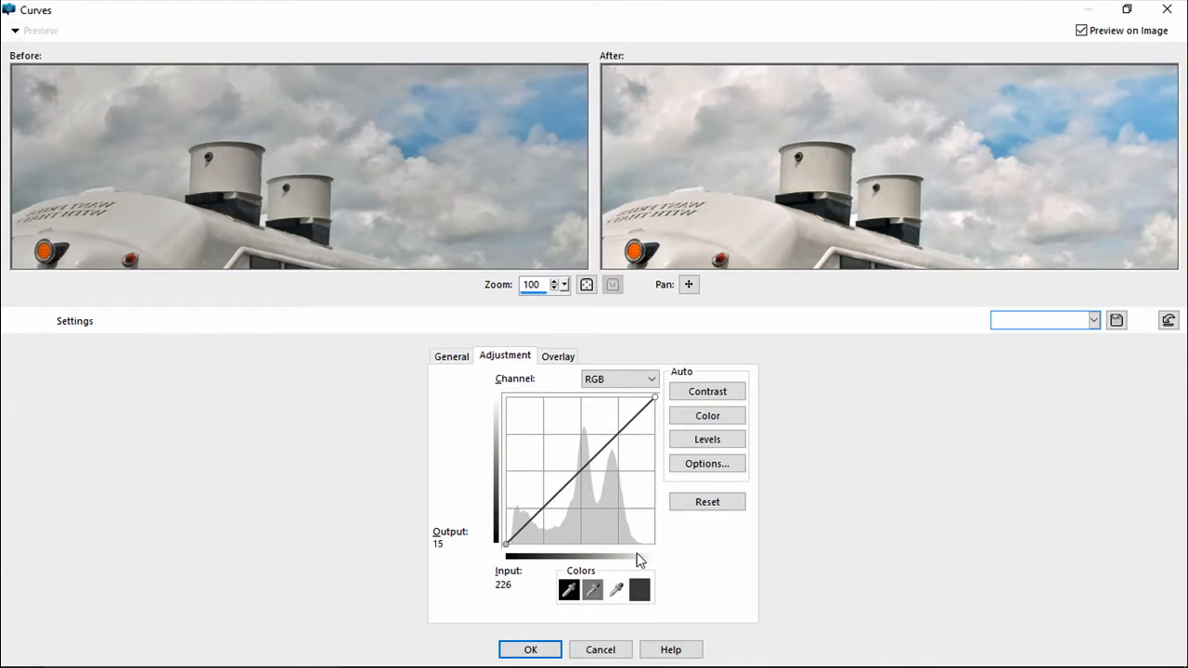
{"action": "left_click", "coordinate": [544, 647]}
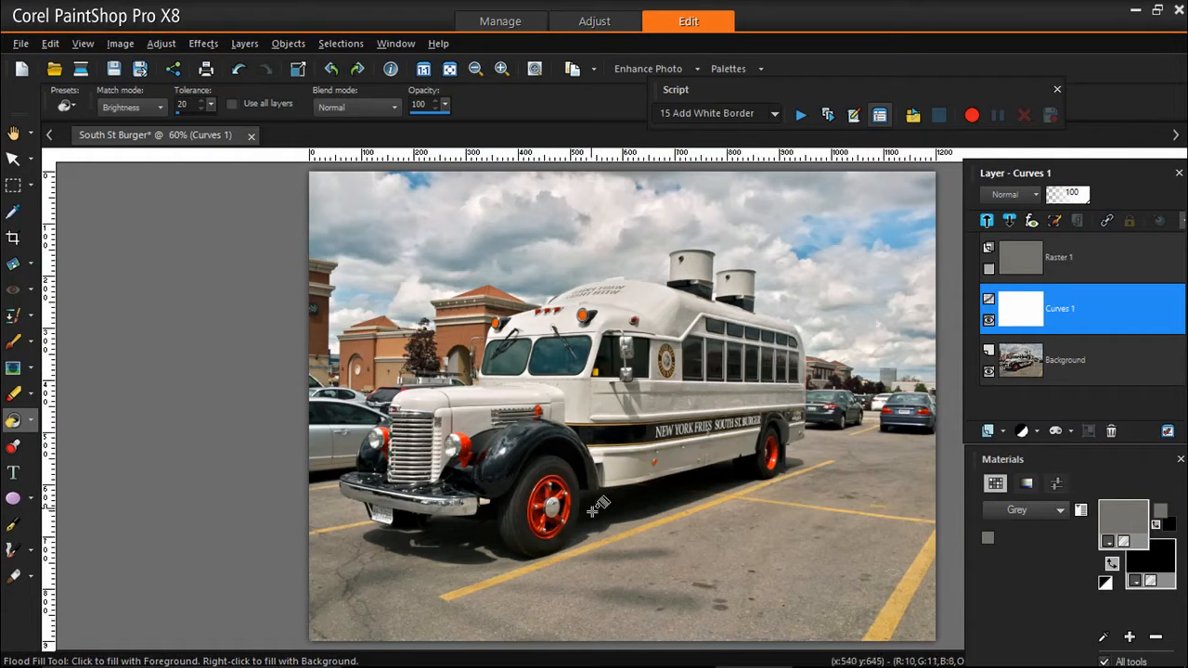
Step: Compare the bus photo without and with the Curves 1 layer by hiding it and showing it again
{"action": "left_click", "coordinate": [989, 320]}
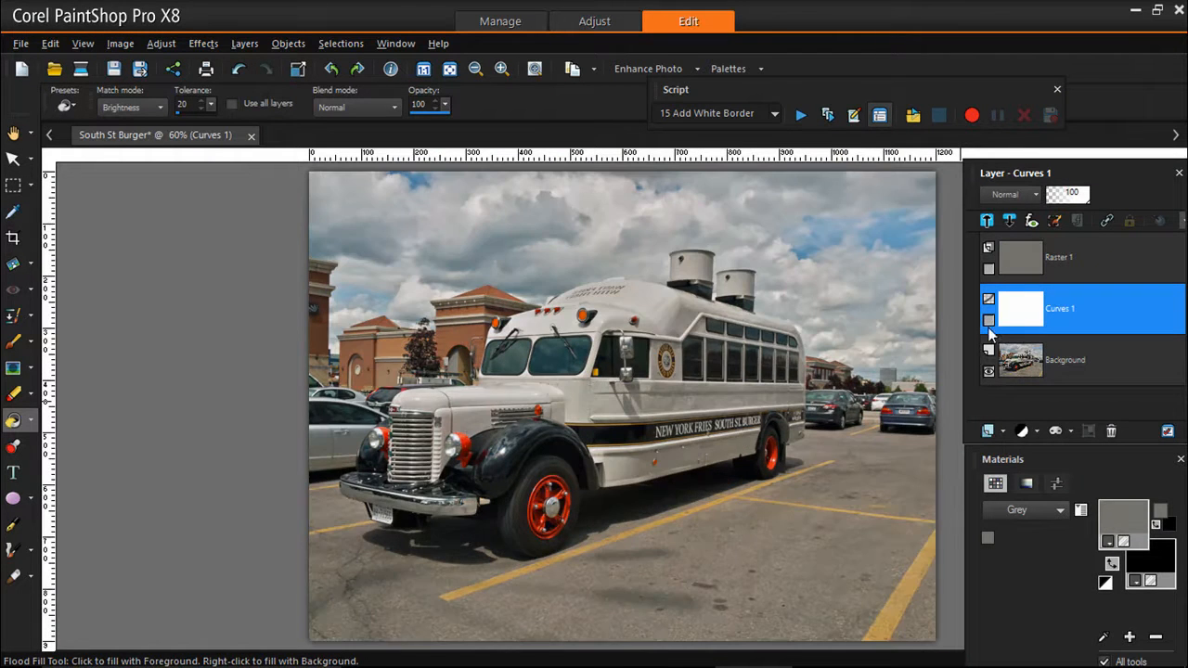
{"action": "left_click", "coordinate": [988, 321]}
{"action": "mouse_move", "coordinate": [991, 321]}
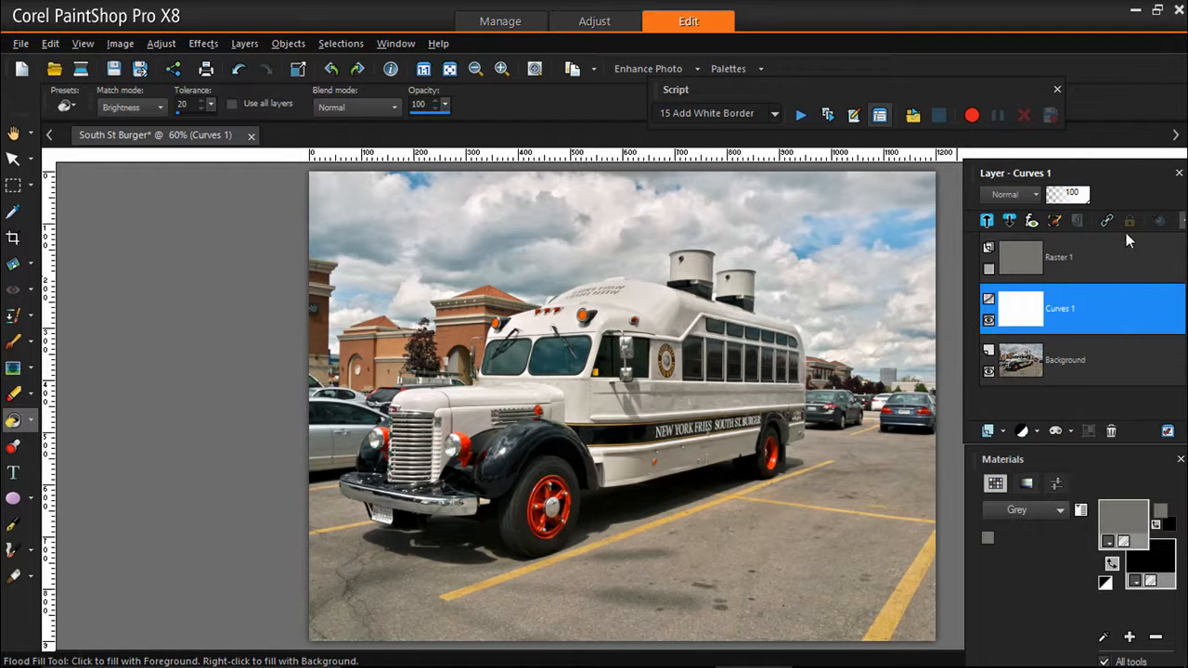
Step: Select the gray Raster 1 layer, show it briefly over the corrected photo and hide it again
{"action": "mouse_move", "coordinate": [1143, 263]}
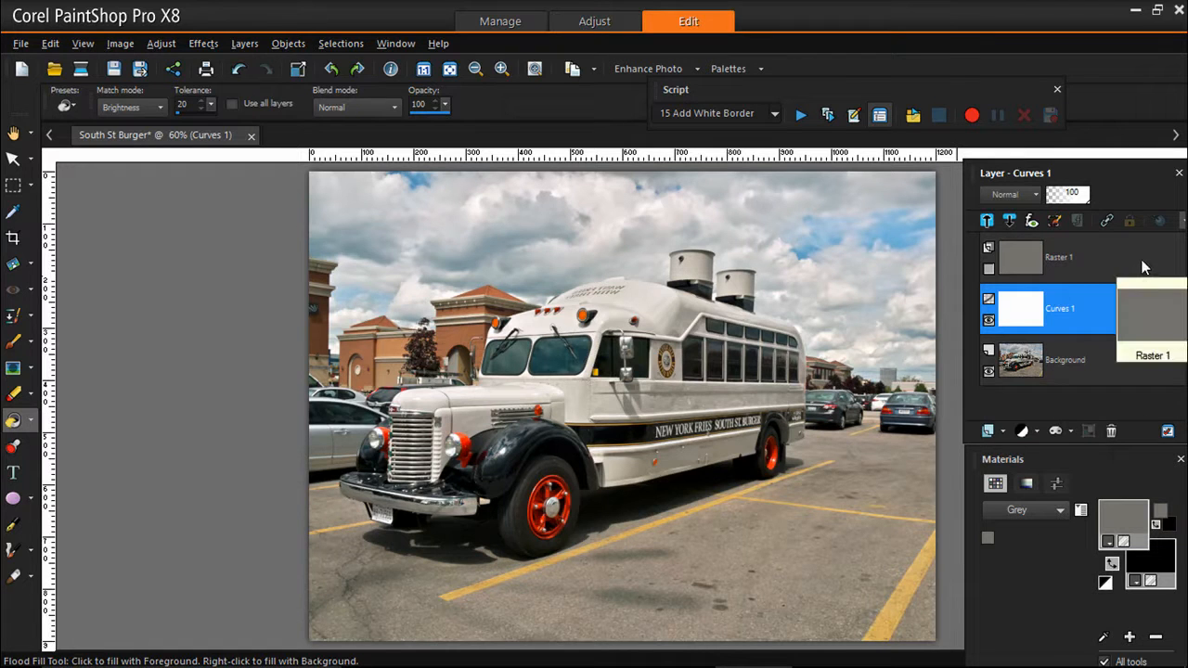
{"action": "left_click", "coordinate": [1024, 254]}
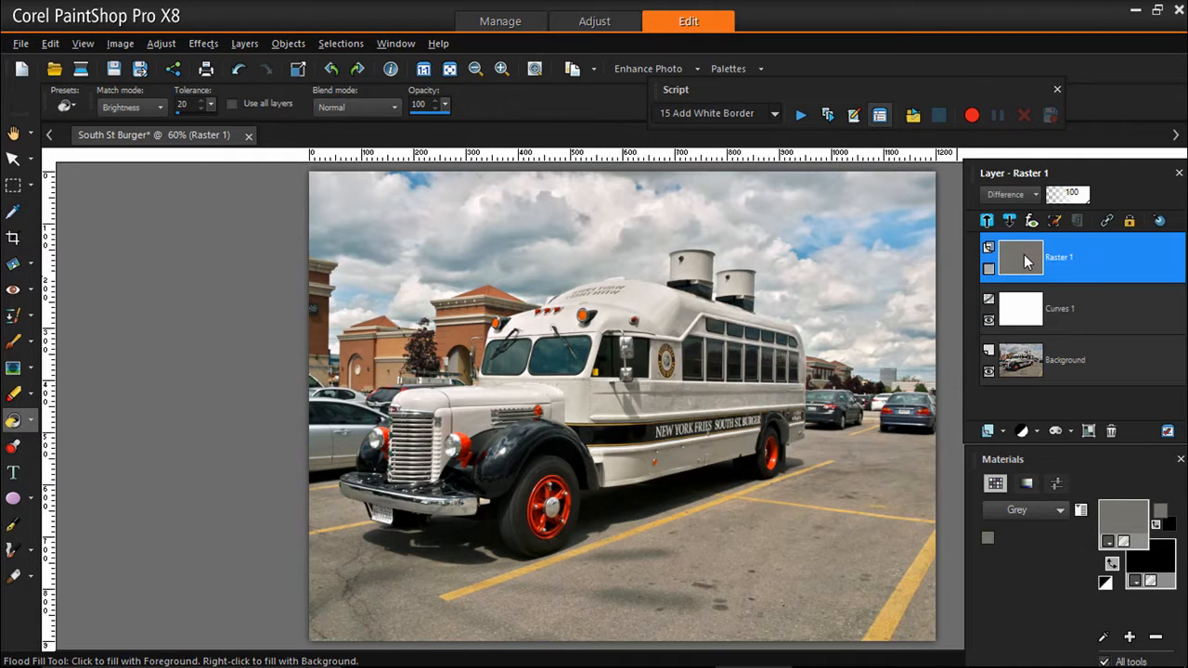
{"action": "left_click", "coordinate": [990, 268]}
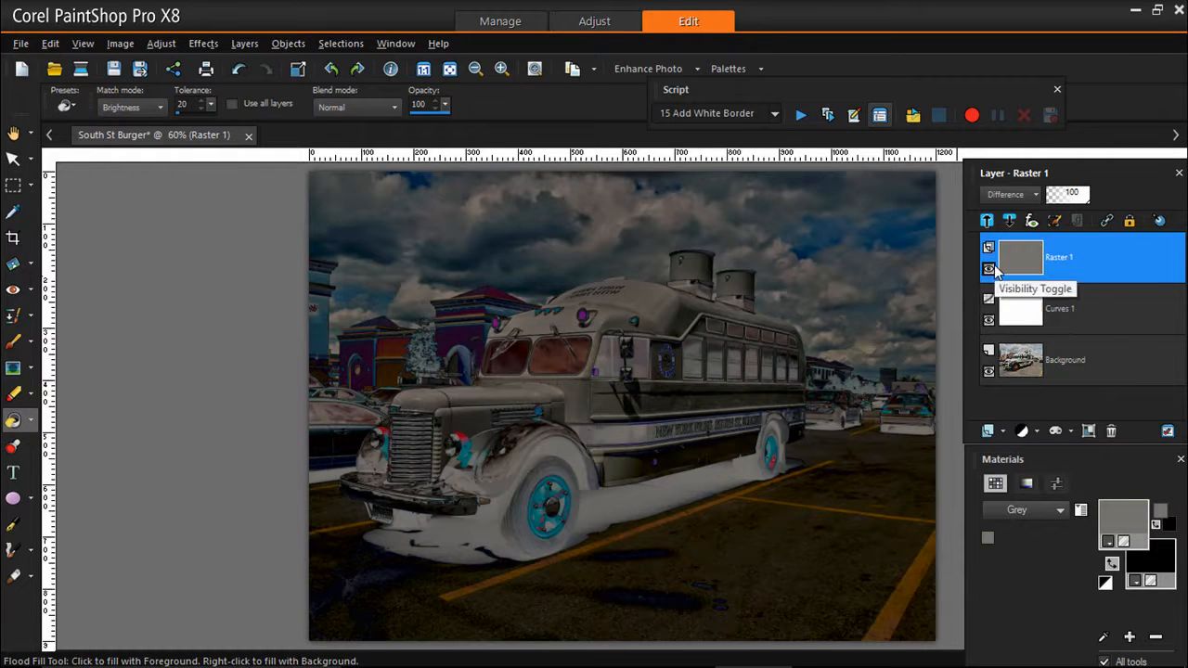
{"action": "left_click", "coordinate": [990, 268]}
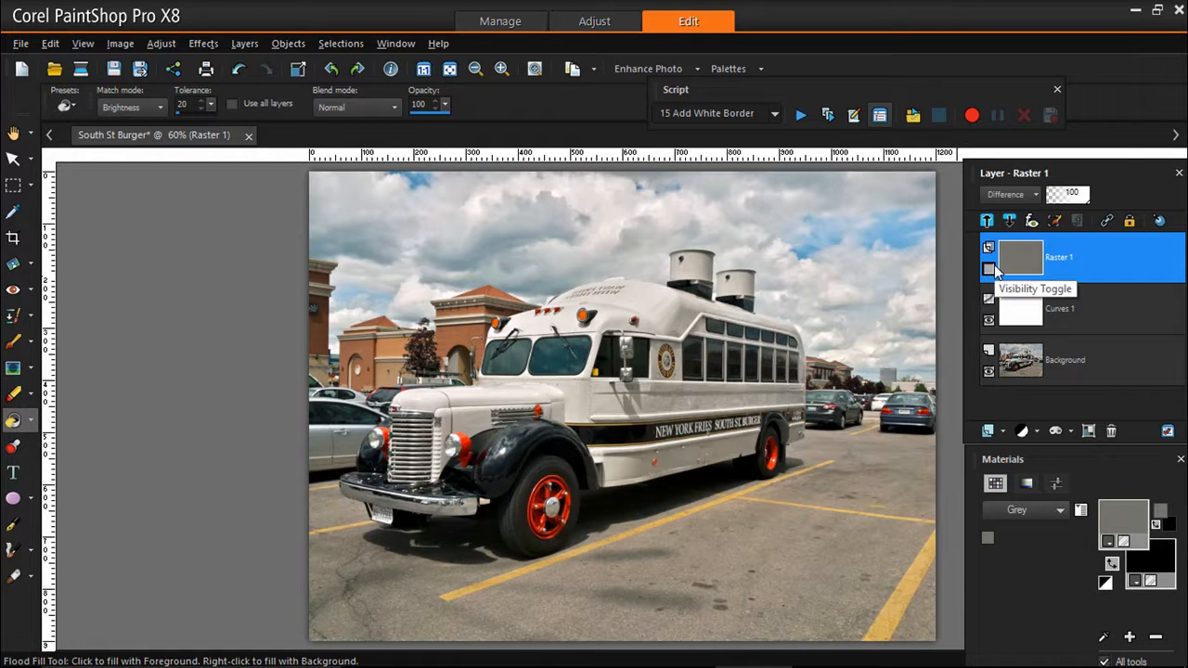
{"action": "mouse_move", "coordinate": [1109, 274]}
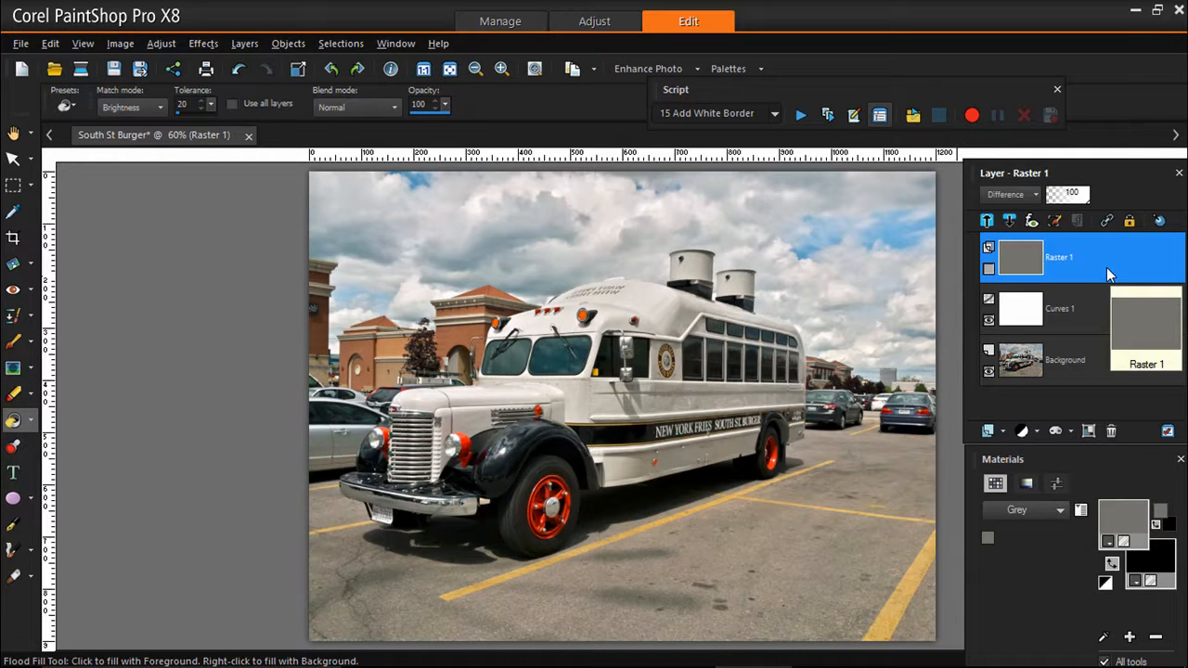